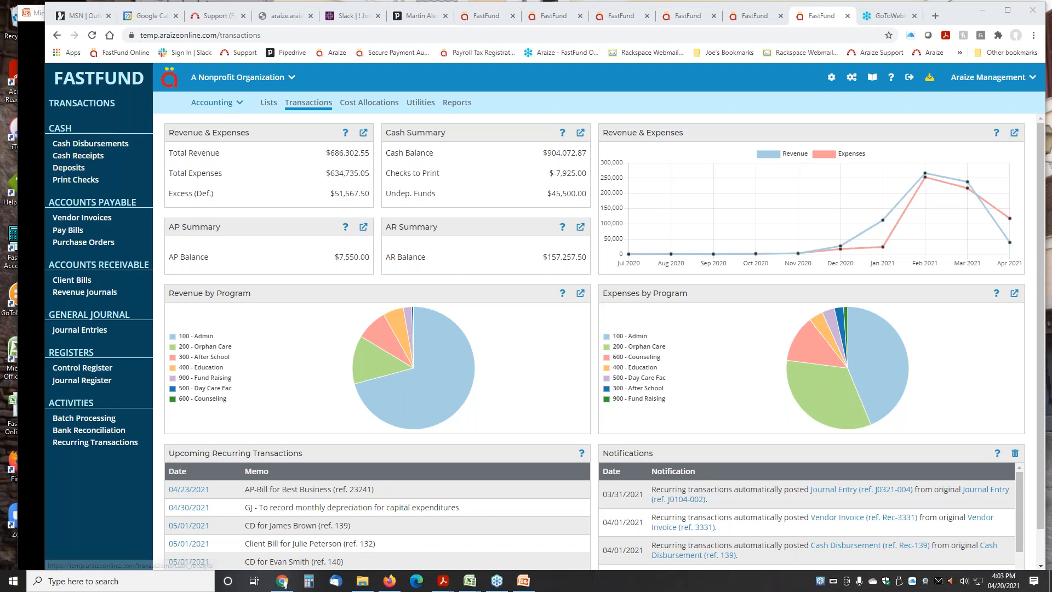
Step: Start a cash receipt for Acme Supply (Other) with reference number 12121 and an amount of 100.00
left_click(212, 102)
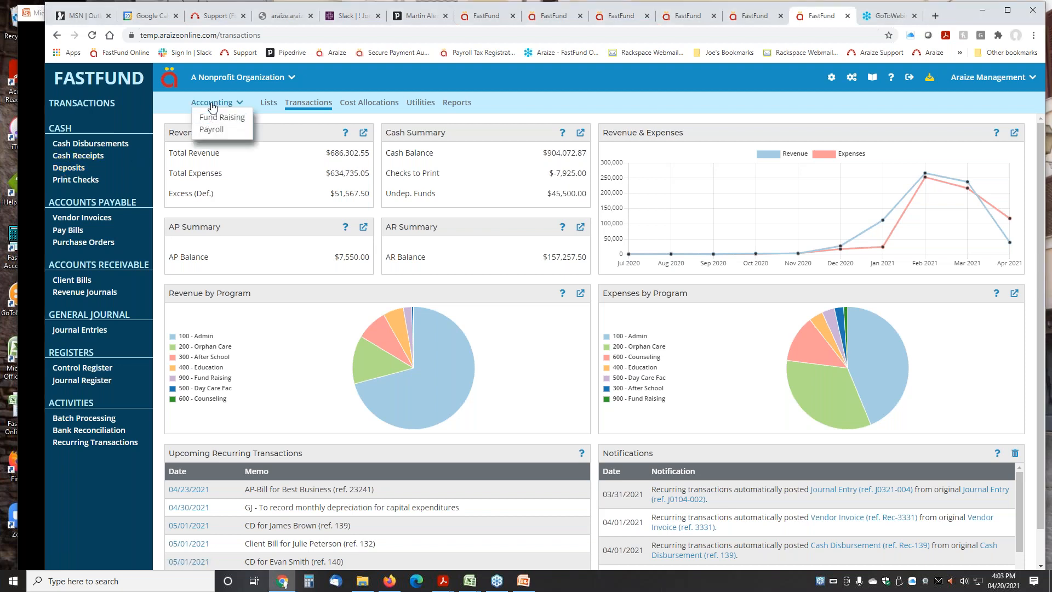
left_click(211, 104)
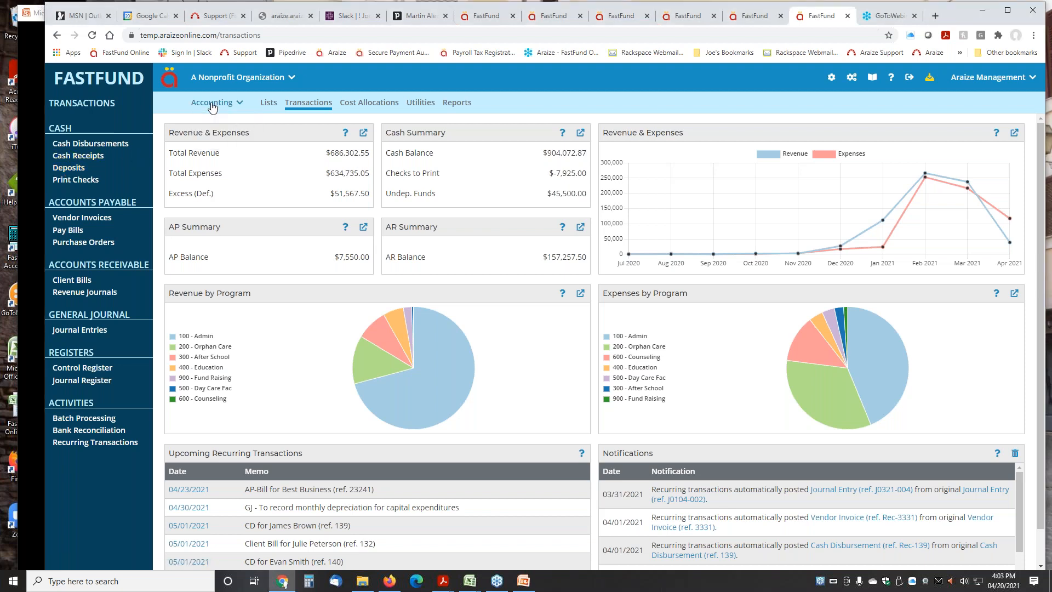
left_click(89, 157)
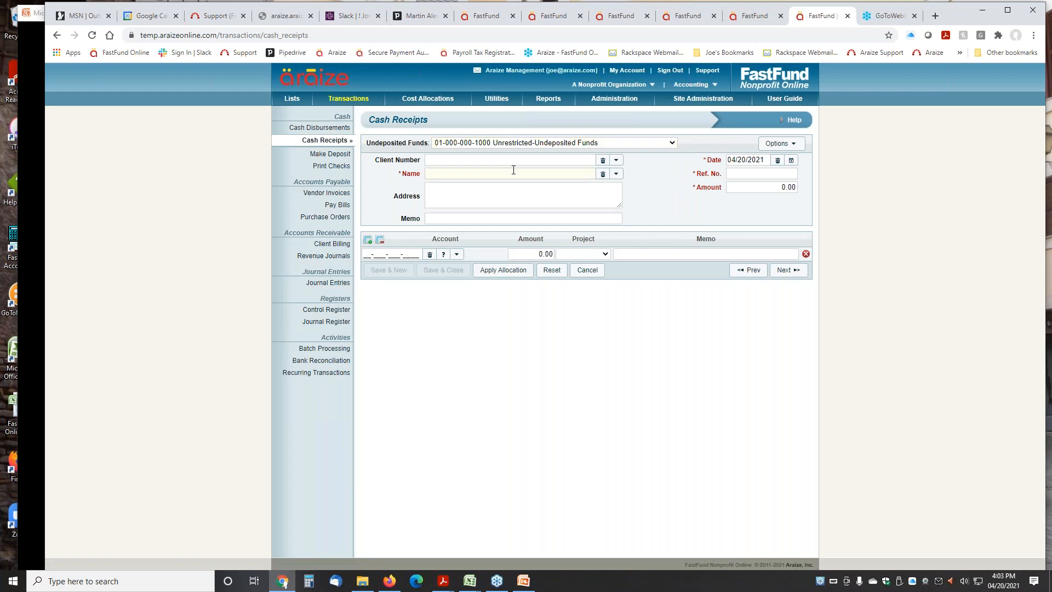
type("Acme")
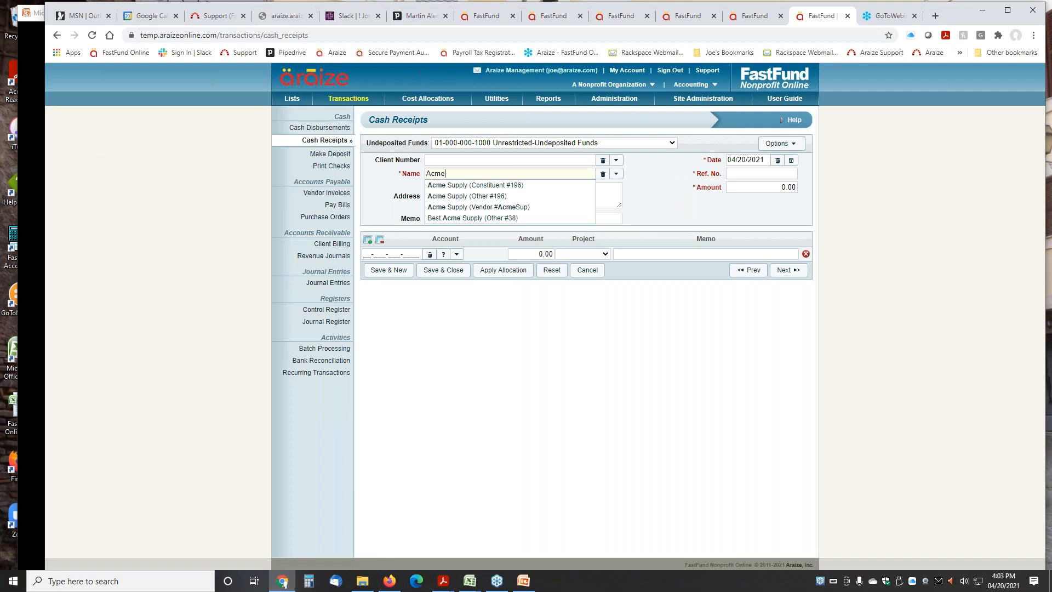
left_click(468, 196)
key("Tab")
type("12121")
key("Tab")
type("100")
key("Tab")
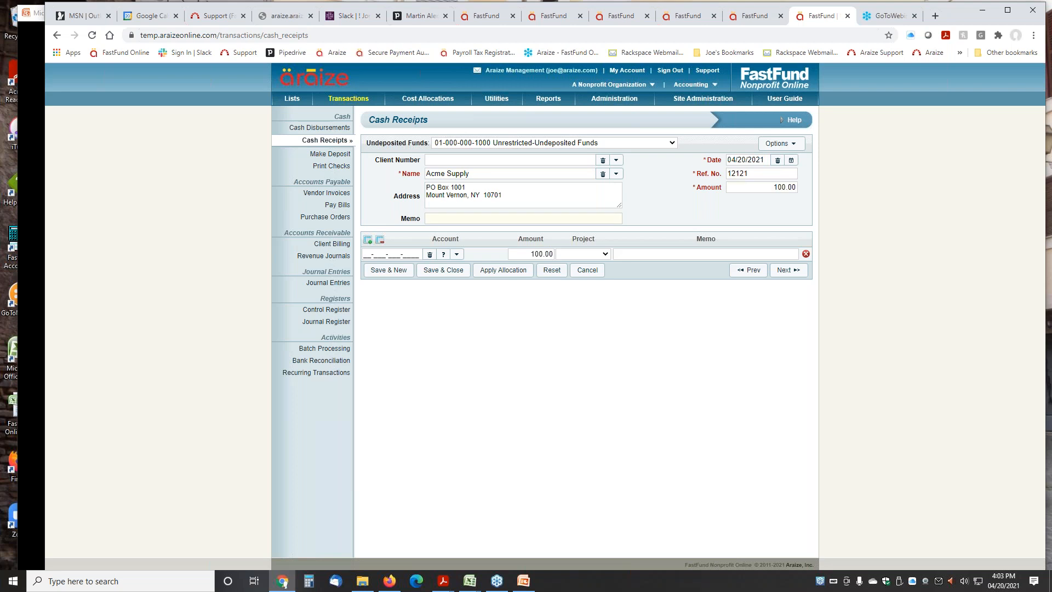
type("01-100-100-")
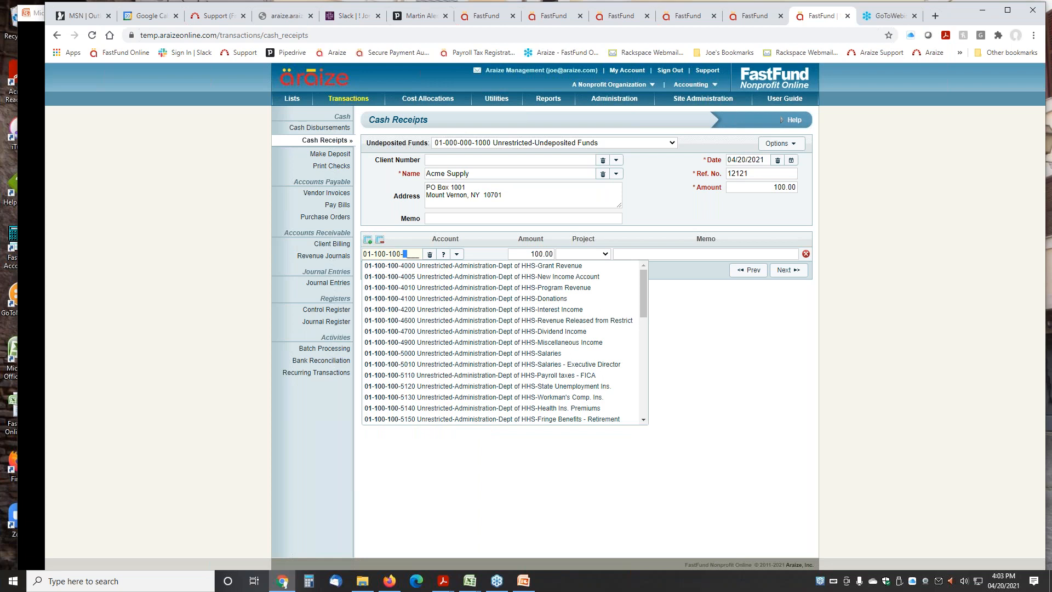
left_click(463, 344)
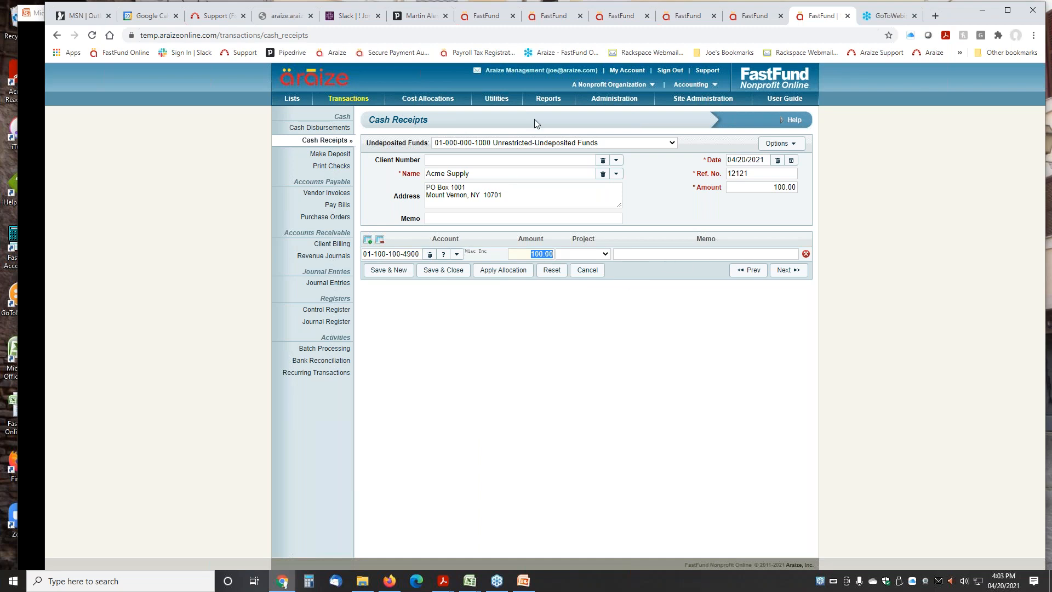
left_click(431, 273)
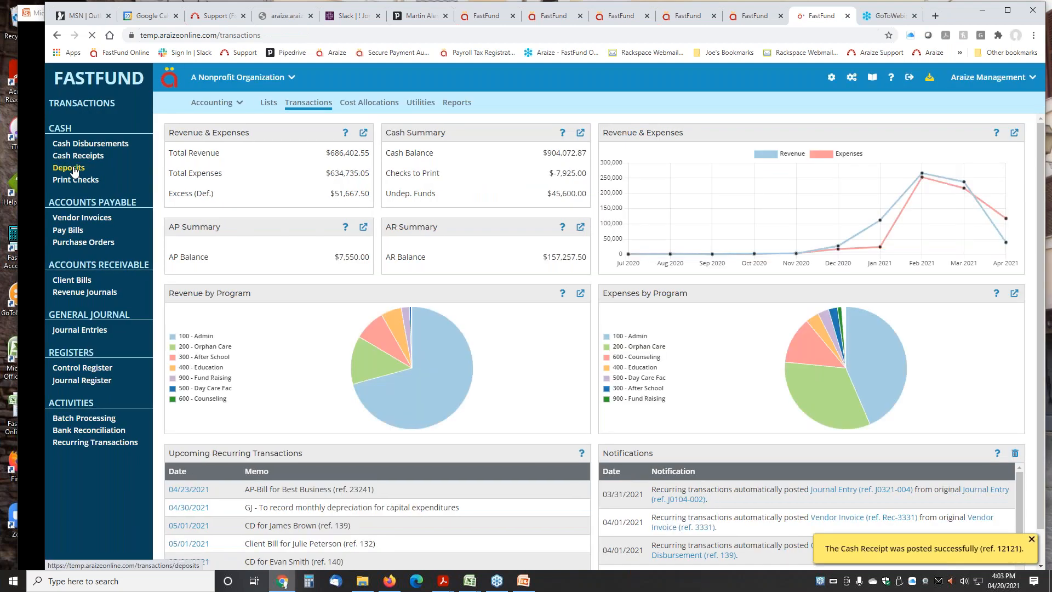
Step: Open the Deposits list and review the receipts sorted by date, type, name and amount, ending with the date order
left_click(74, 169)
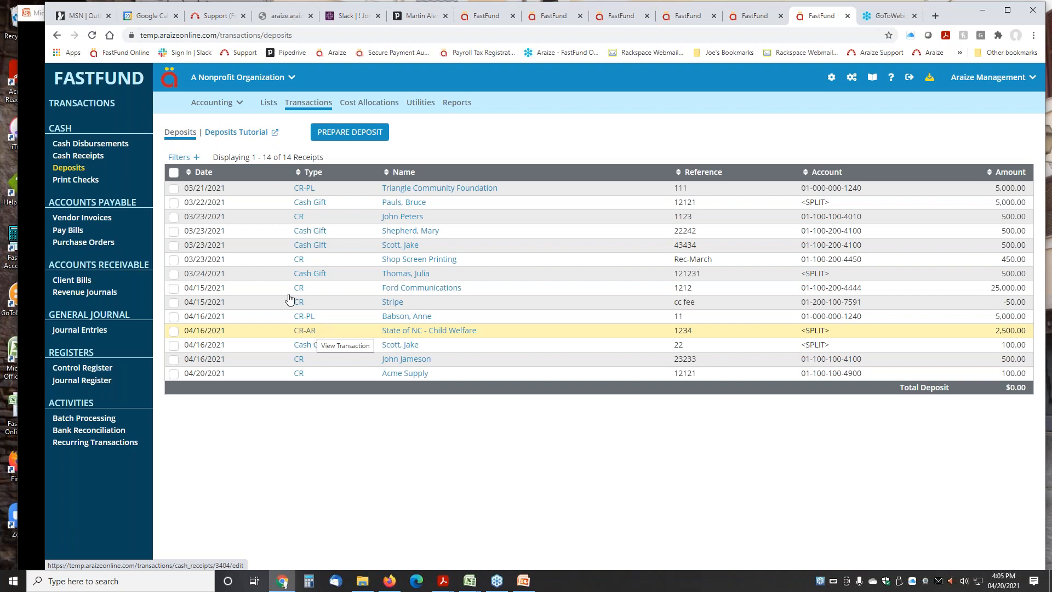
left_click(204, 174)
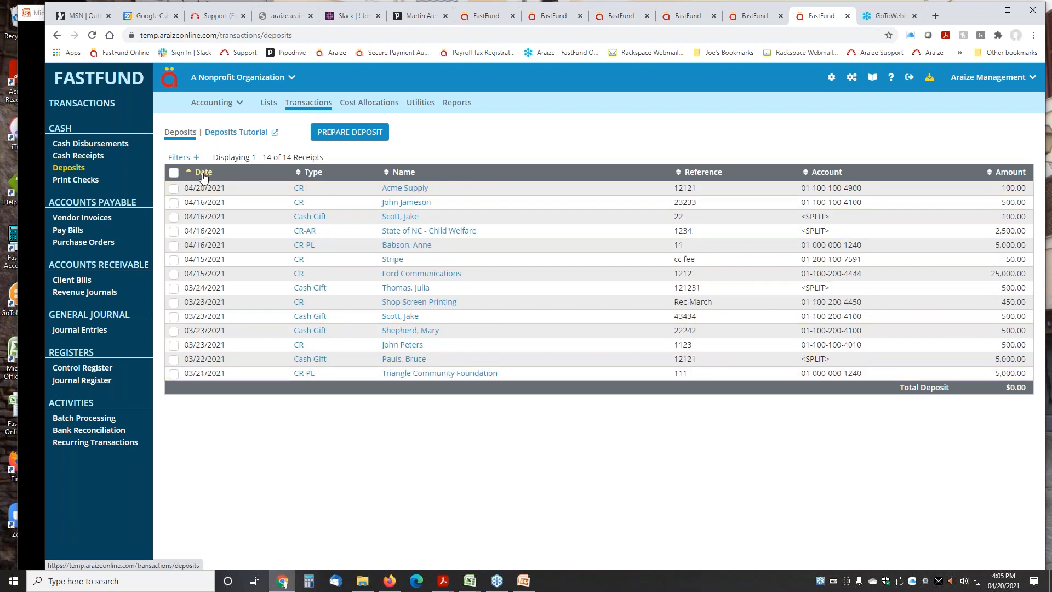
left_click(203, 173)
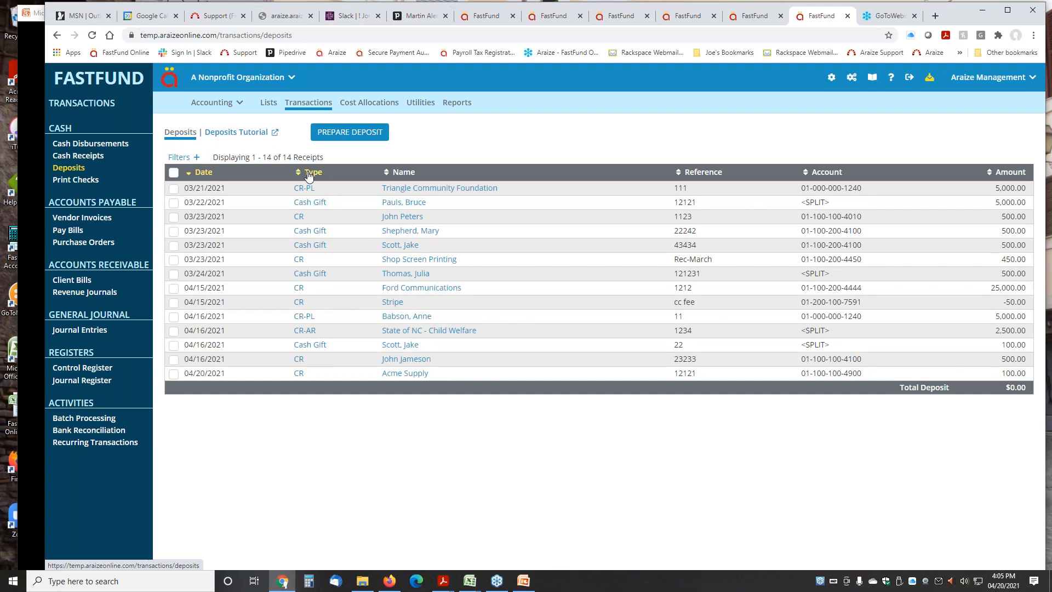
left_click(311, 174)
left_click(311, 173)
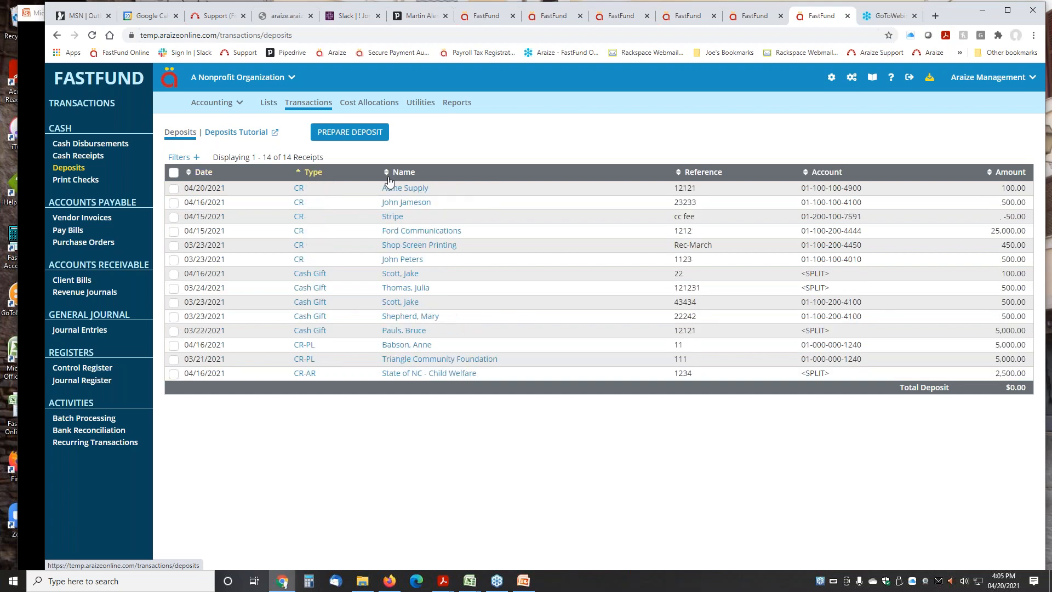
left_click(409, 174)
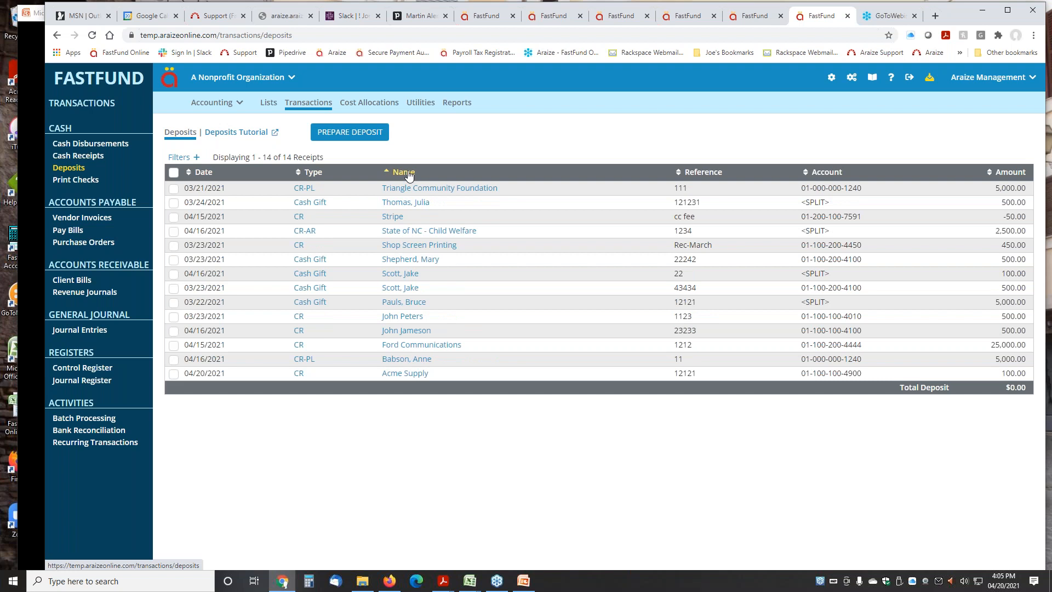
left_click(408, 175)
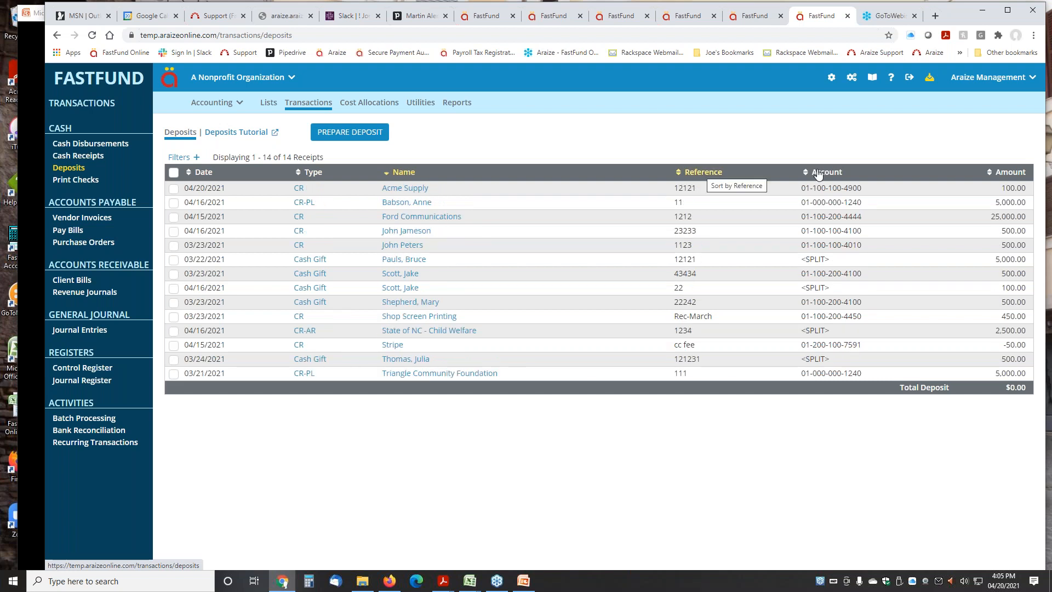
left_click(1010, 172)
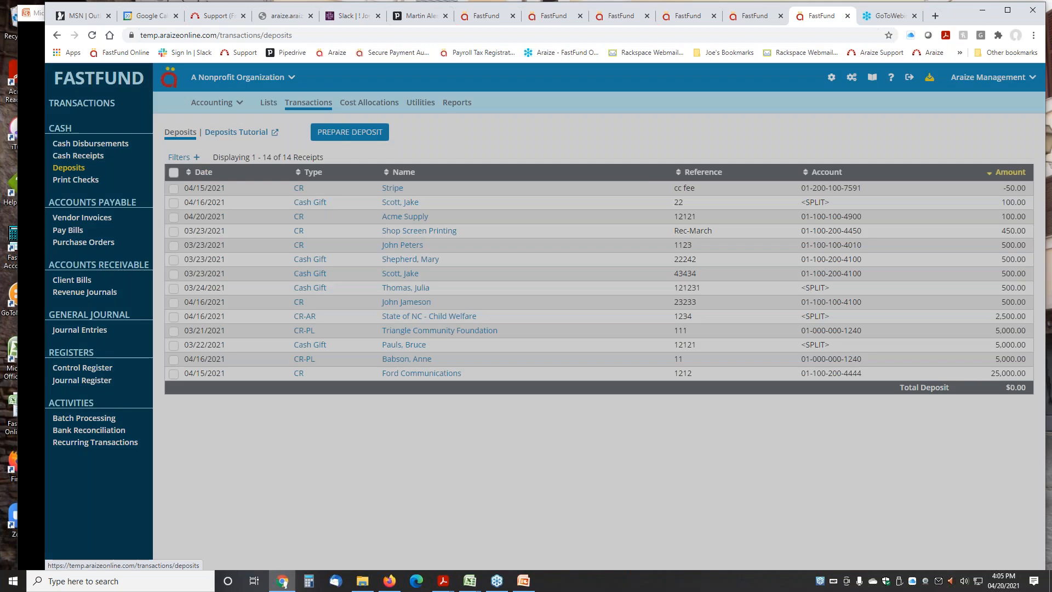
left_click(200, 172)
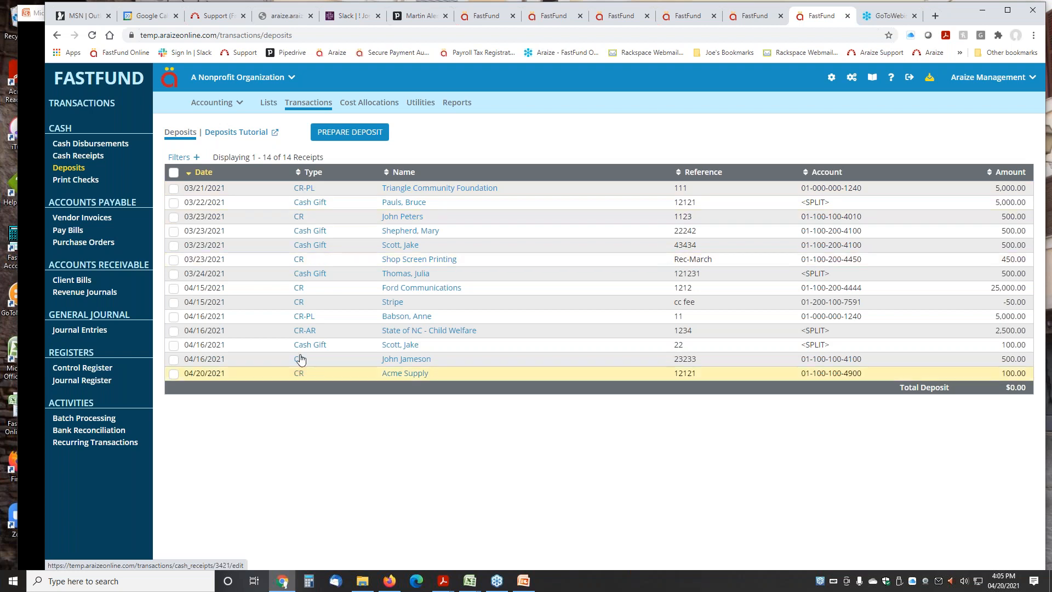
Step: Open the 03/23/2021 cash receipt with reference 1123 from the Deposits list and close four other FastFund browser tabs
left_click(301, 218)
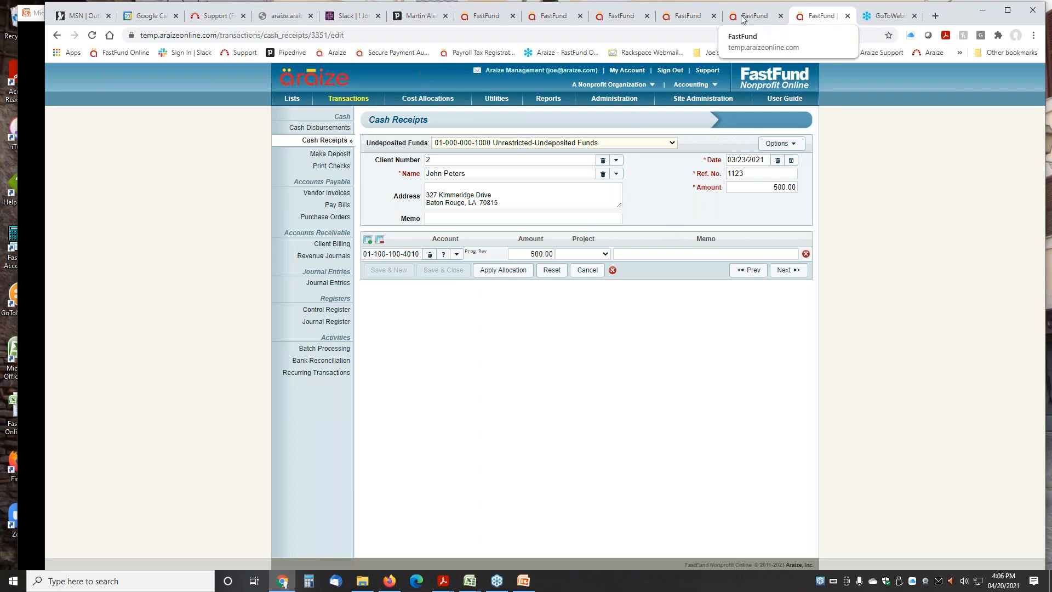
left_click(514, 17)
left_click(514, 17)
left_click(513, 16)
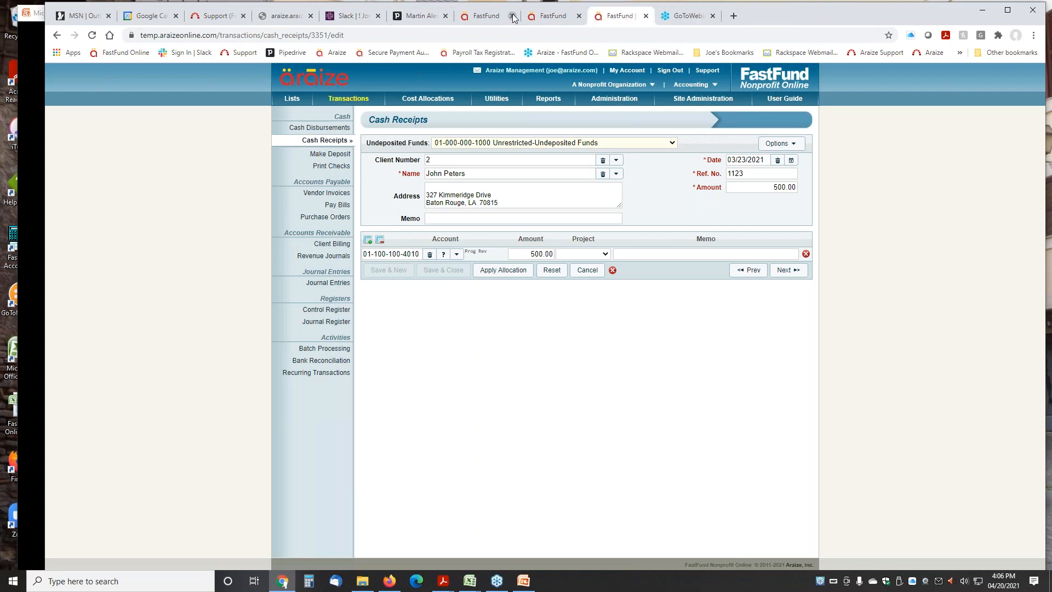
left_click(513, 17)
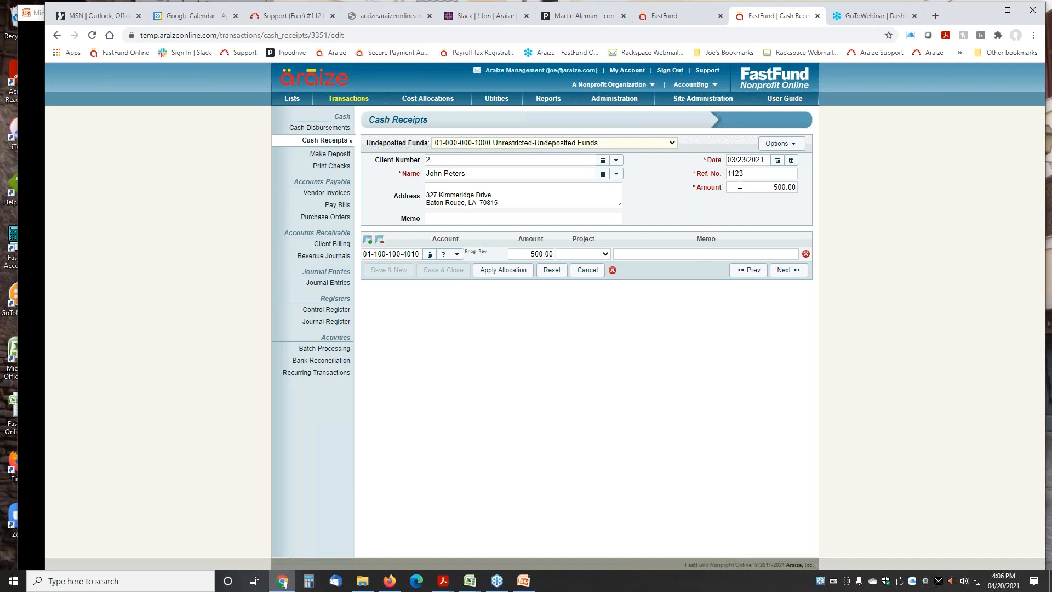
Step: Set both the receipt amount and its account line amount to 50.00, and save and close the receipt
left_click(740, 184)
type("50")
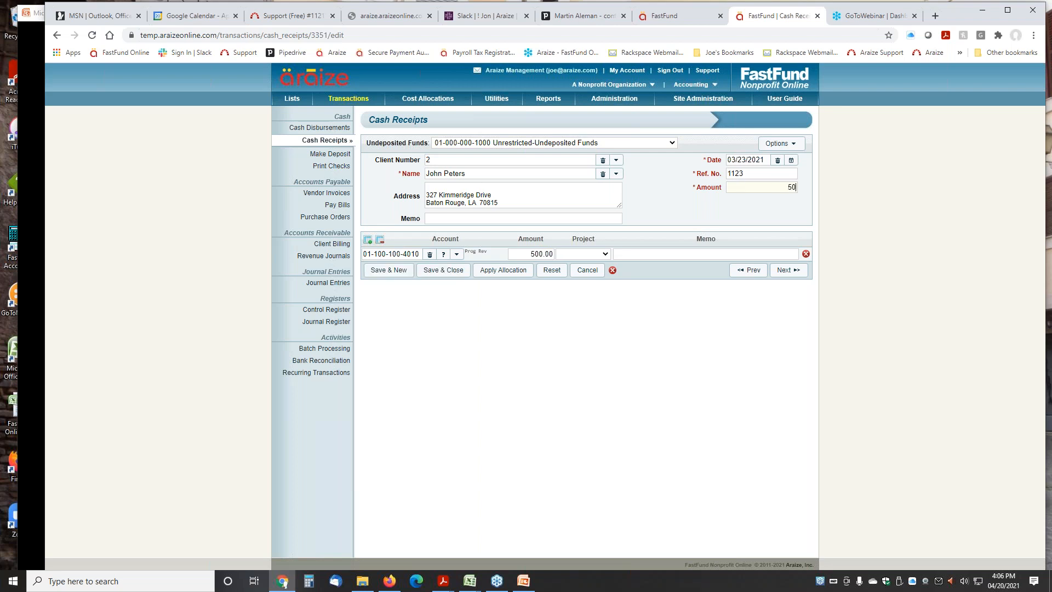
key("Tab")
key("Tab")
type("50")
key("Tab")
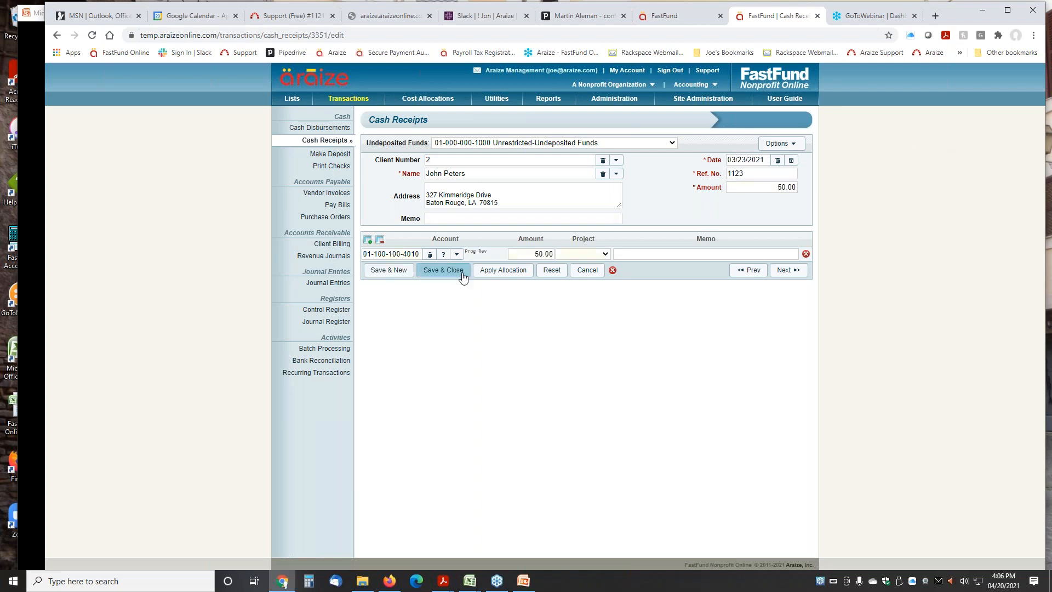
left_click(442, 273)
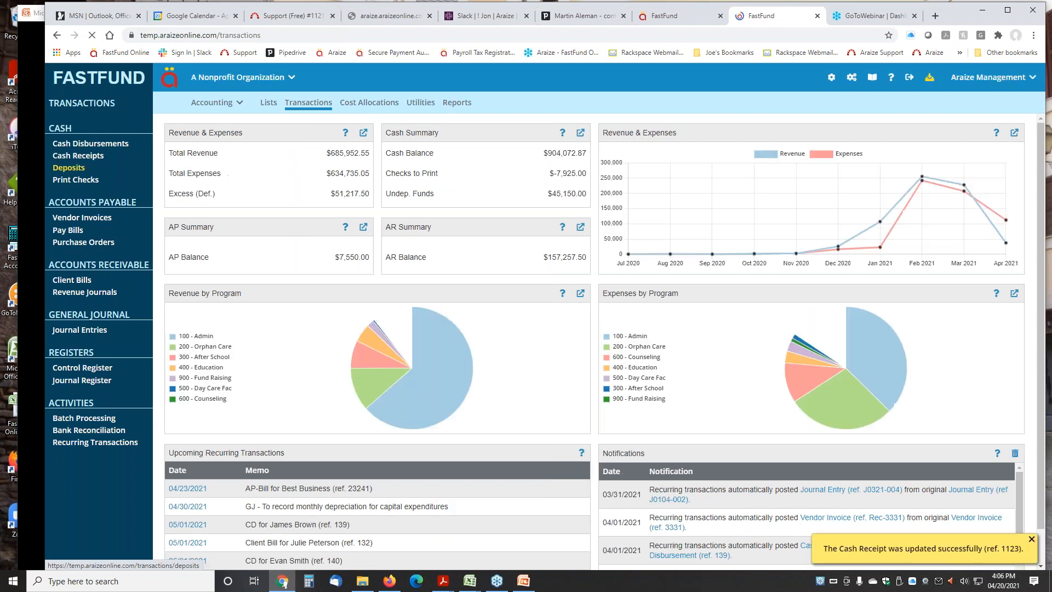
Step: View the donor record behind the 03/22/2021 cash gift in the Deposits list and return to the Accounting deposits
left_click(65, 172)
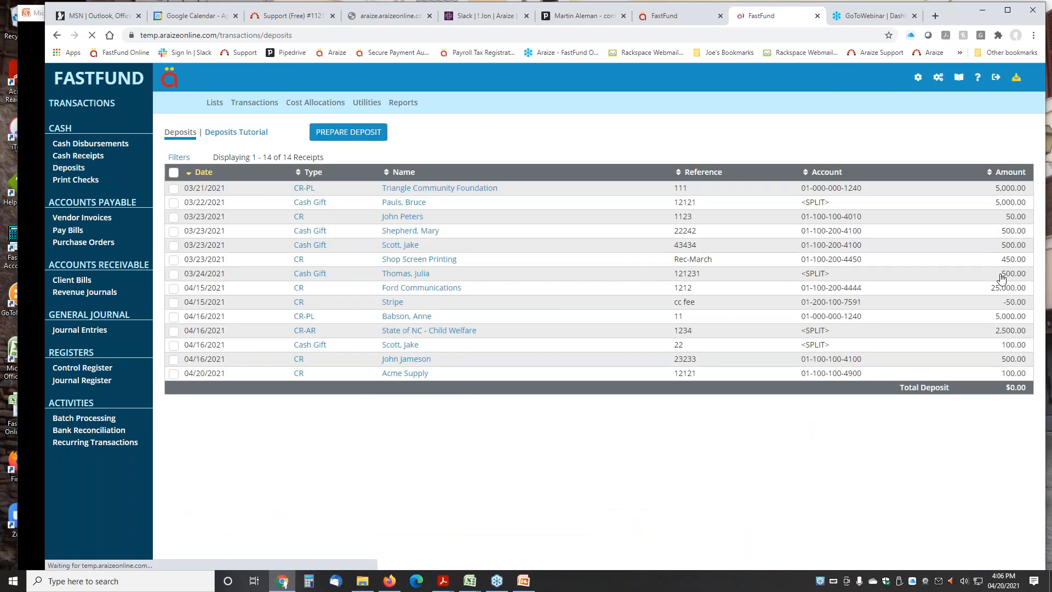
left_click(396, 207)
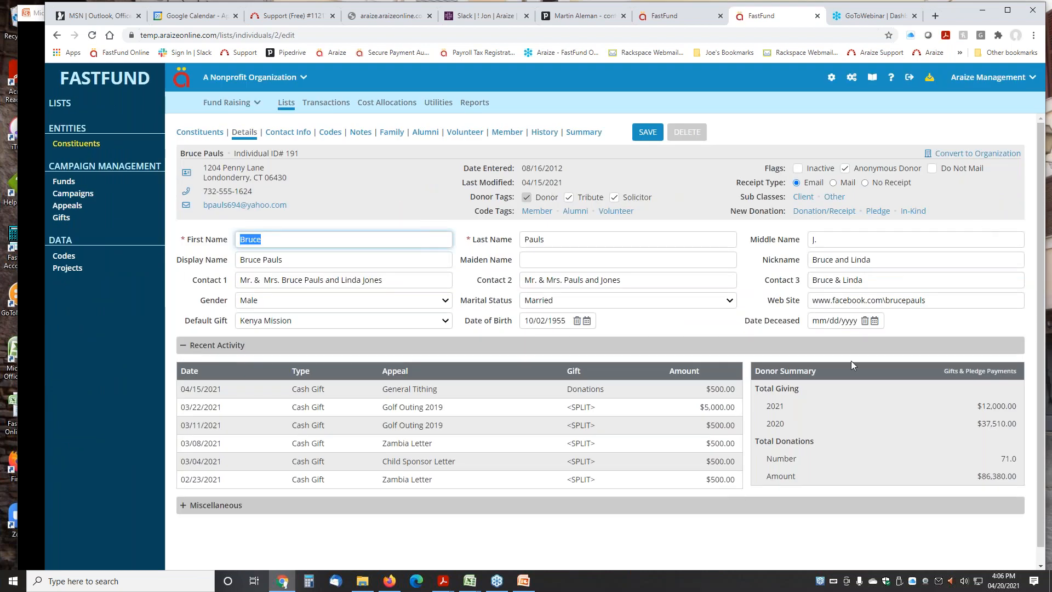
left_click(233, 103)
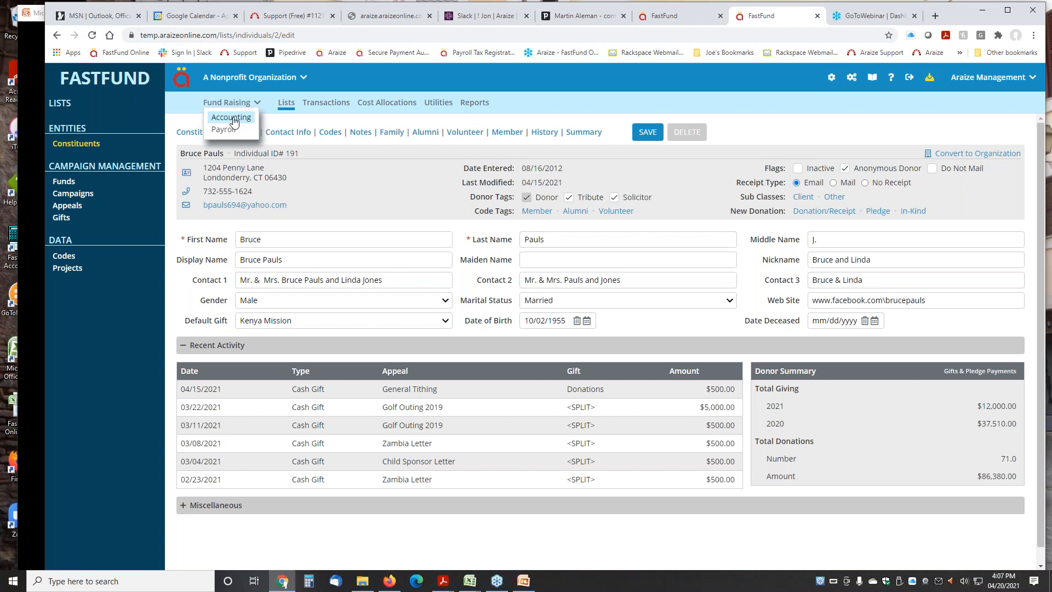
left_click(231, 118)
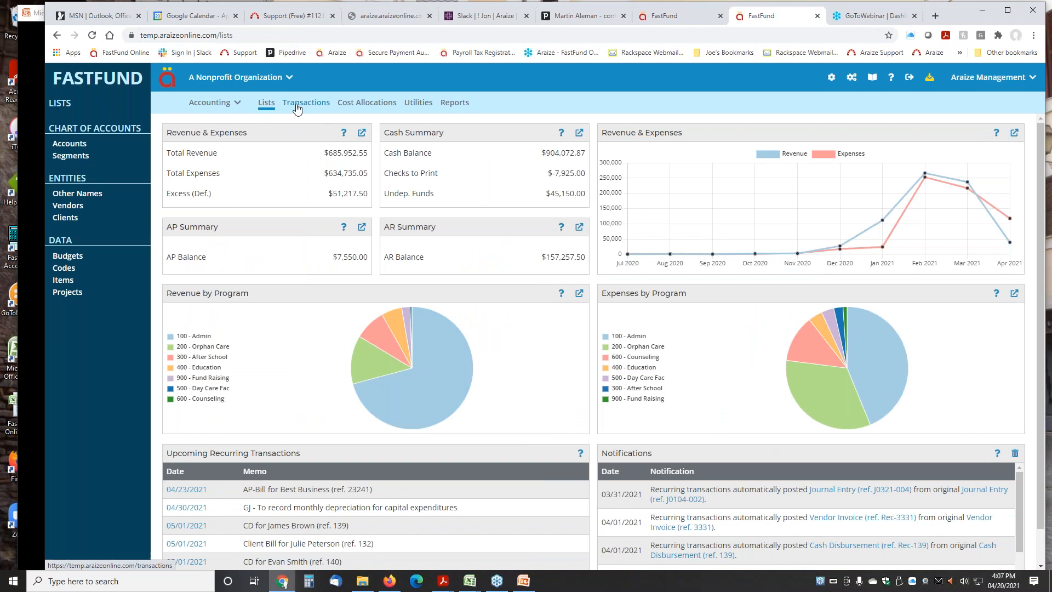
left_click(298, 109)
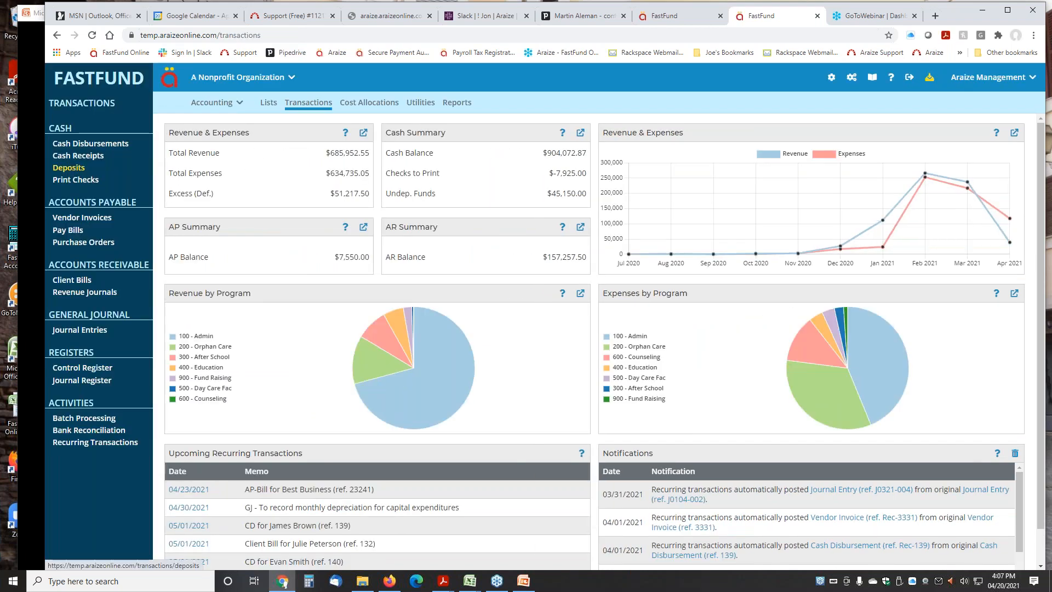
left_click(69, 167)
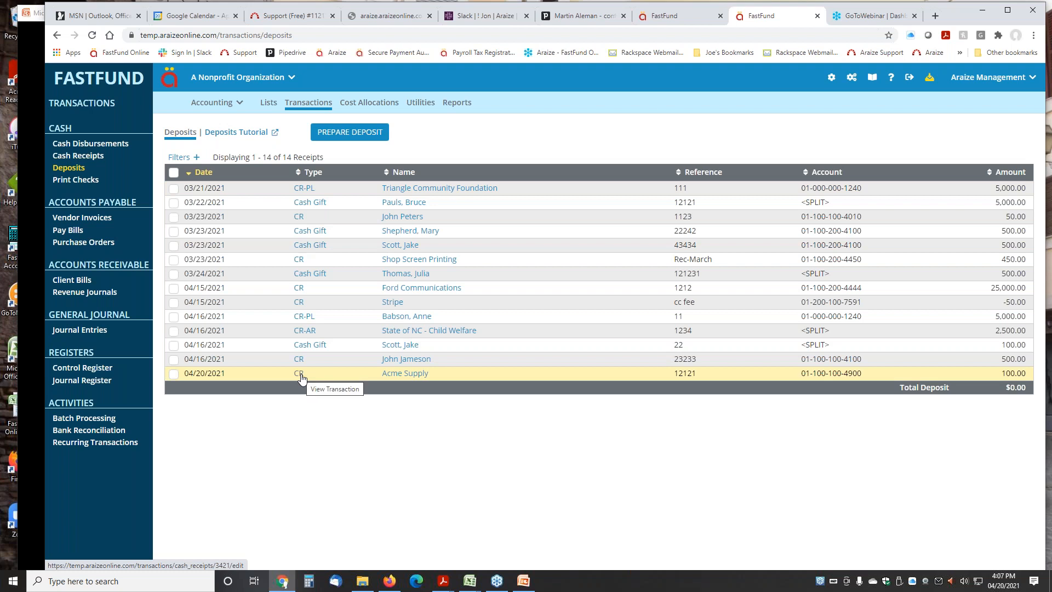
Step: Select all receipts to compare the total deposit with the undeposited funds balance in the Control Register, and leave all receipts unselected in Deposits
left_click(175, 173)
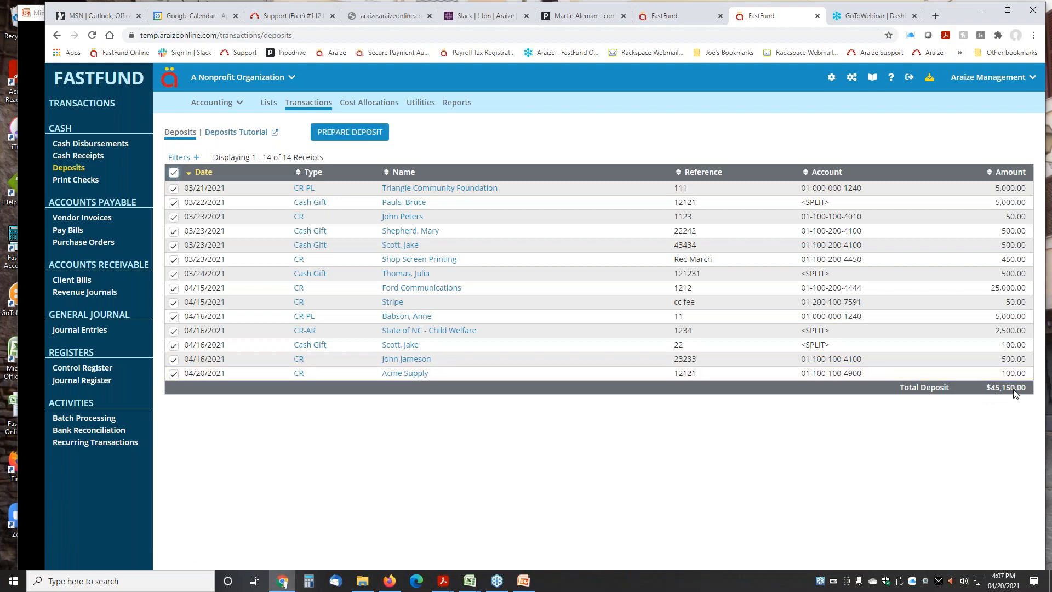
left_click(91, 372)
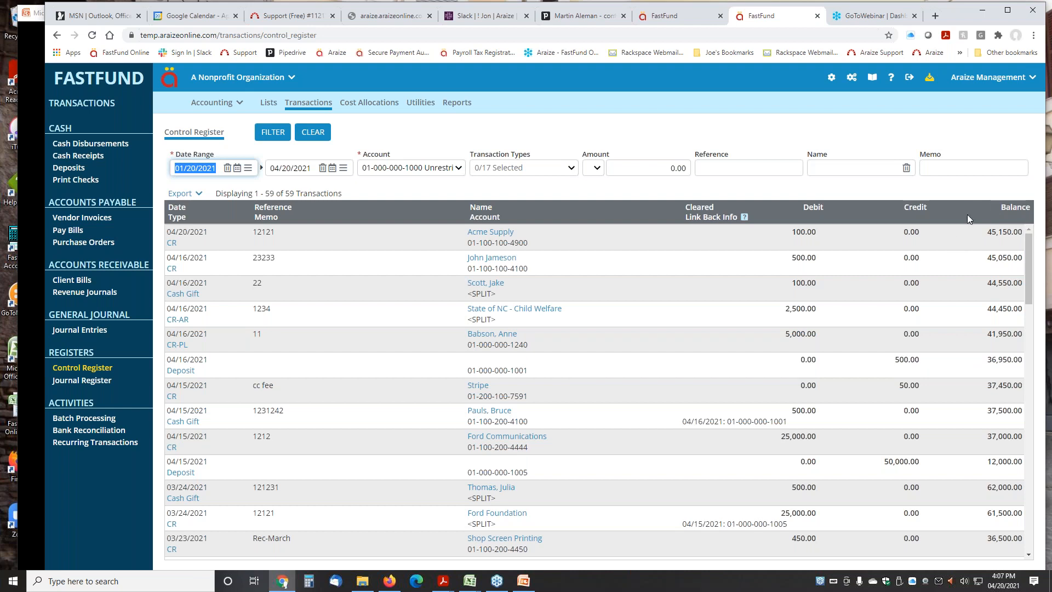
left_click(70, 169)
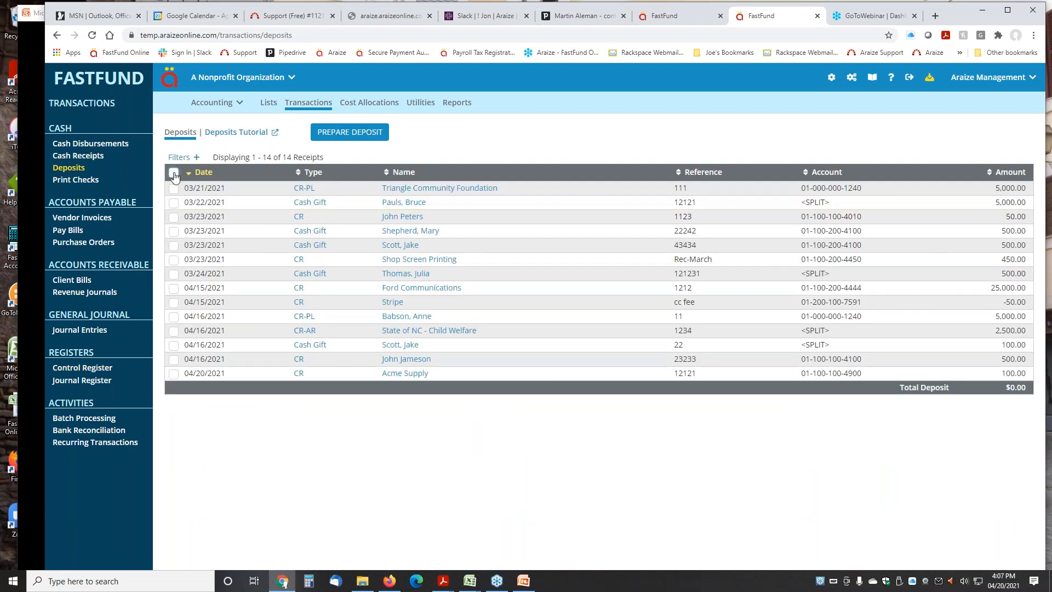
left_click(174, 174)
left_click(174, 175)
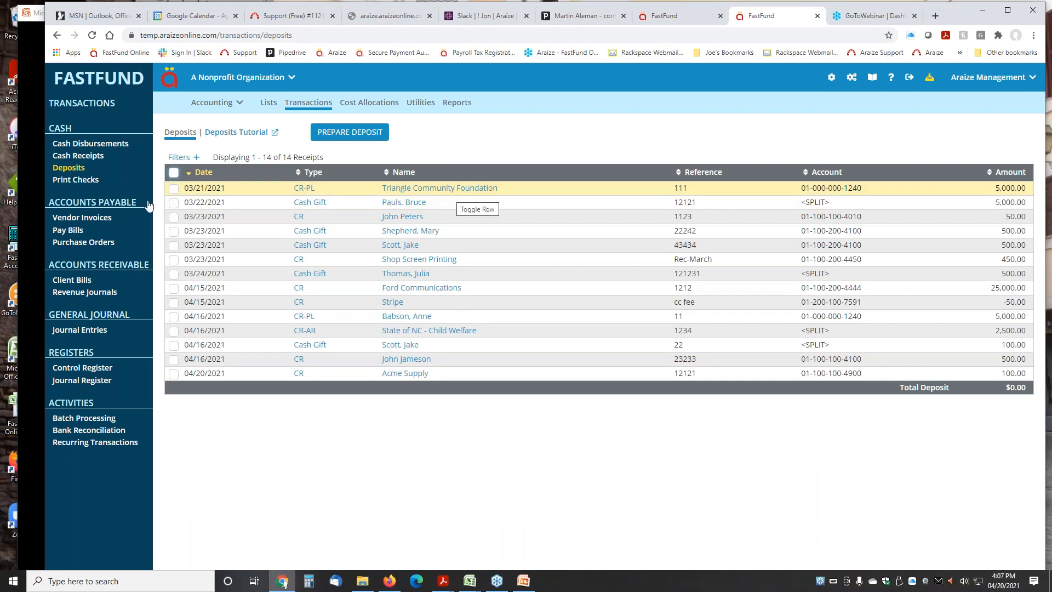
Step: Prepare a deposit from the 03/21/2021 Triangle Community Foundation receipt and the 03/22/2021 cash gift
left_click(174, 189)
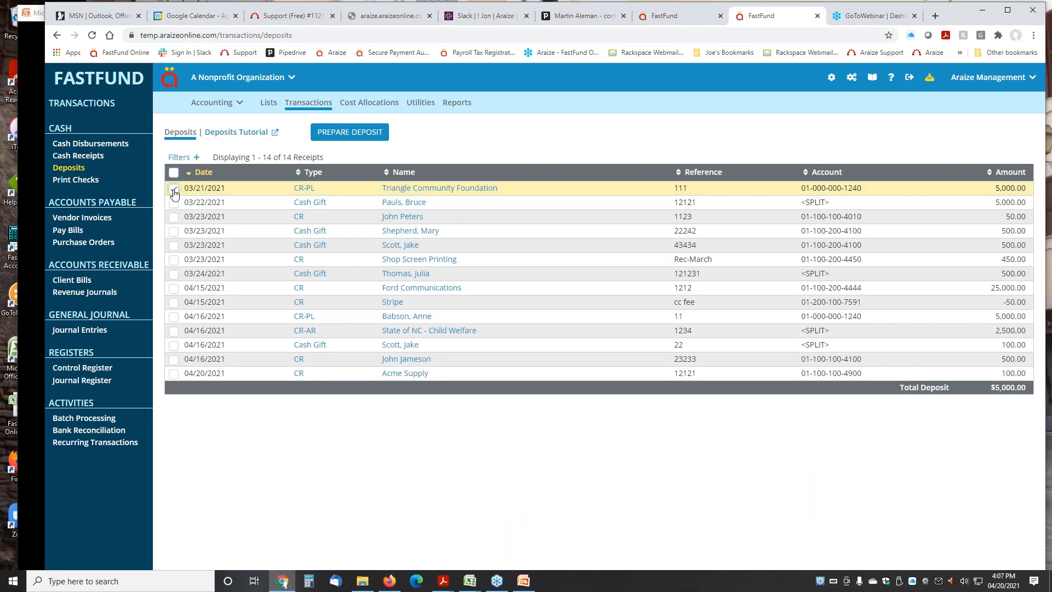
left_click(174, 204)
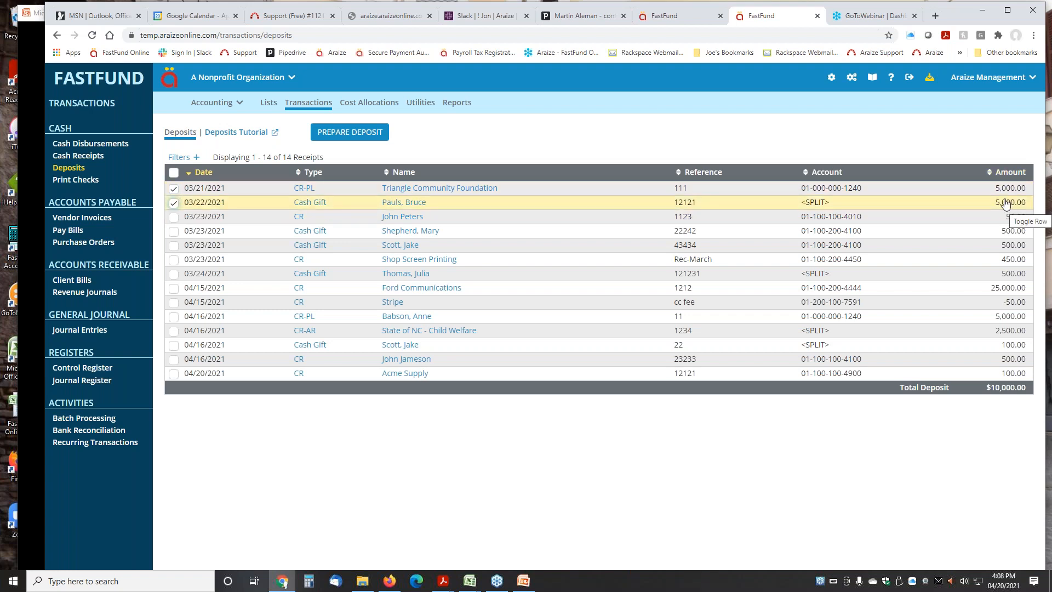
left_click(341, 133)
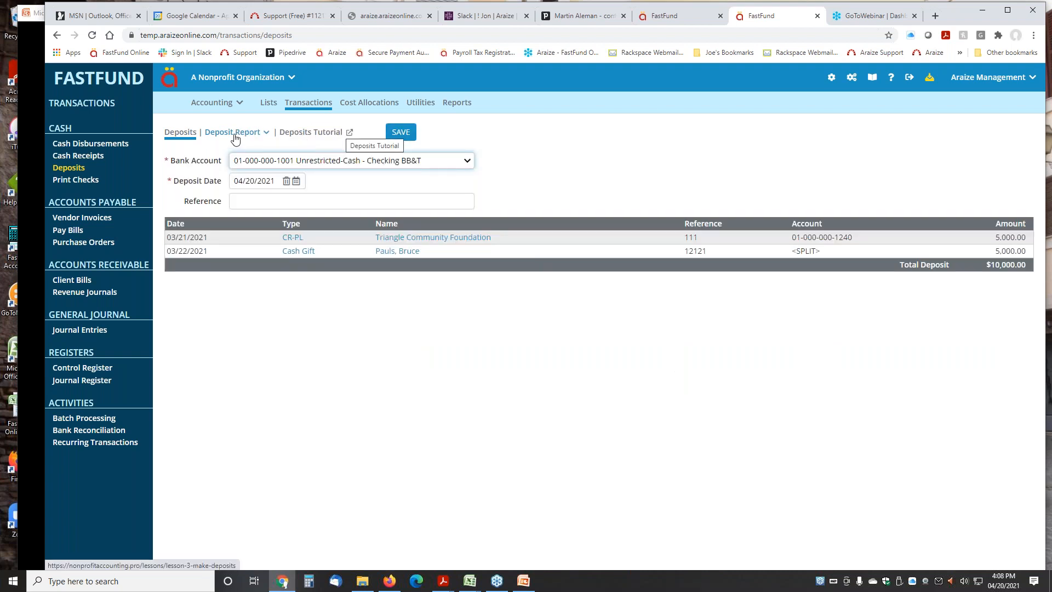
Step: Generate the Deposit Report as a PDF, review the enlarged record, check the other report formats, and close the PDF
left_click(232, 133)
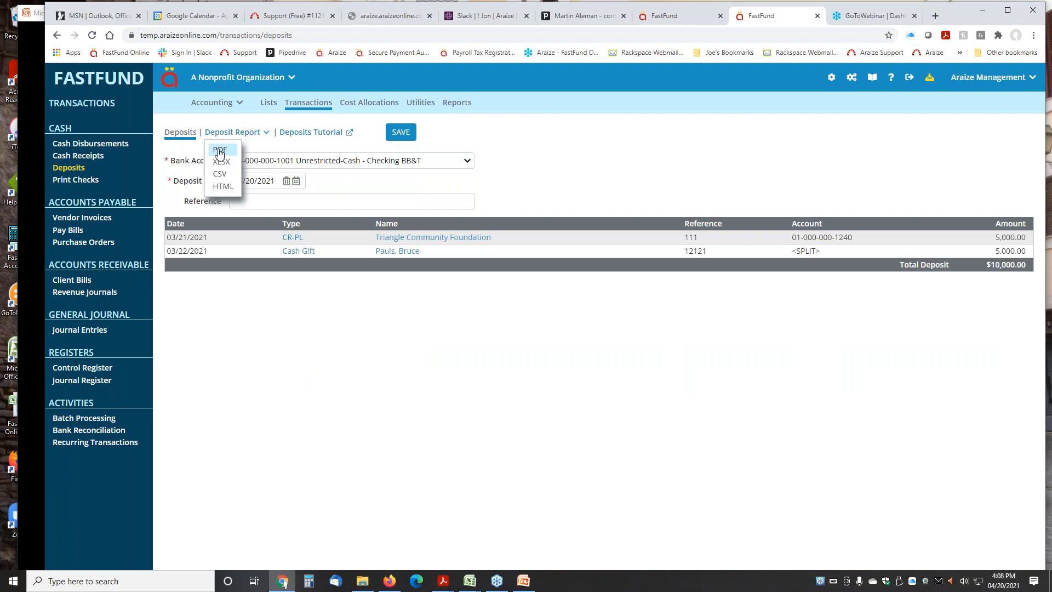
left_click(220, 151)
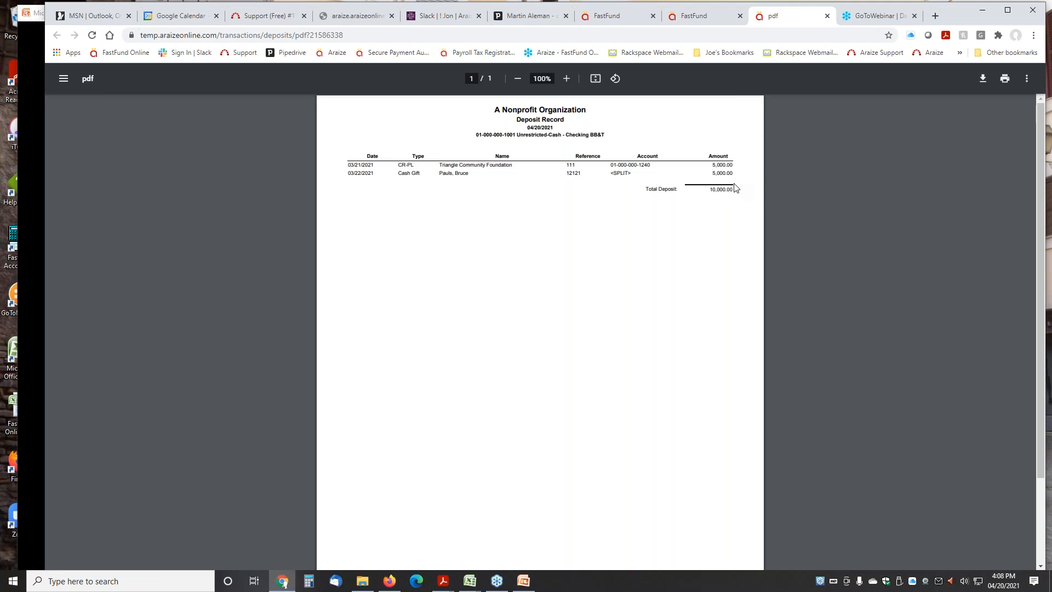
key("ctrl+plus")
key("ctrl+plus")
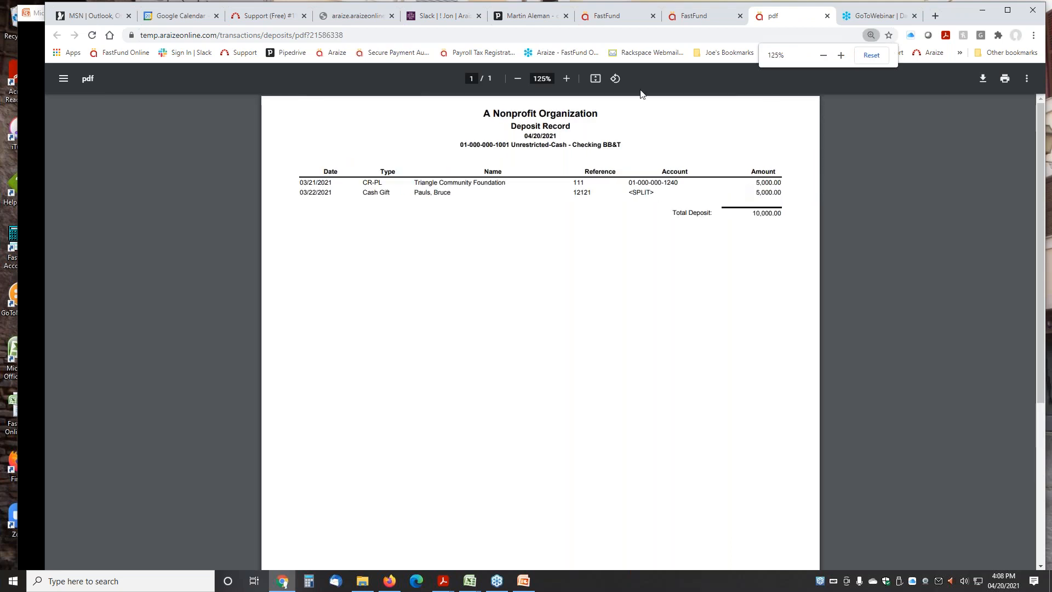
left_click(689, 16)
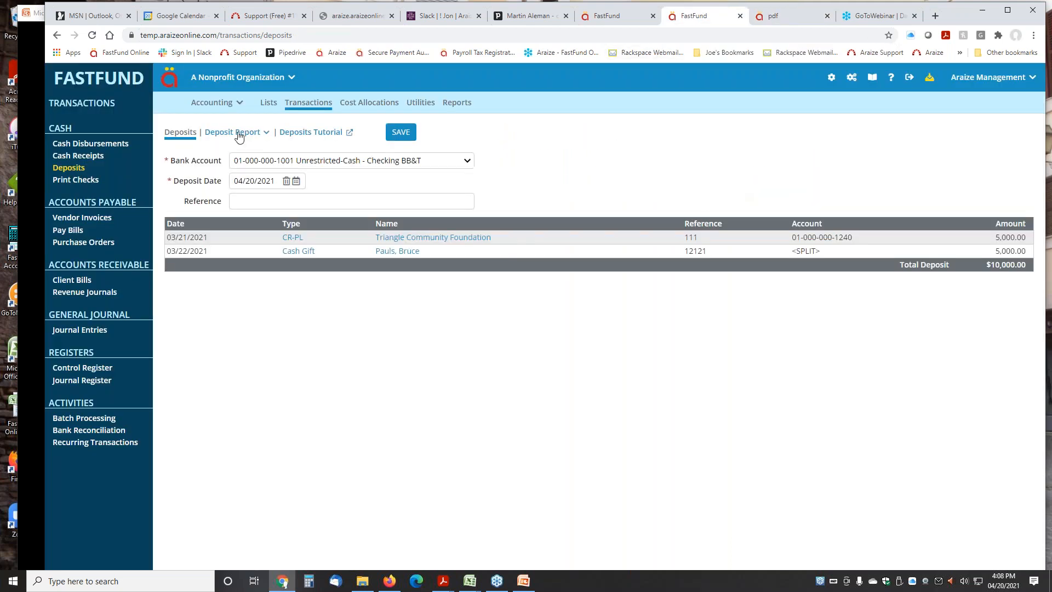
left_click(238, 133)
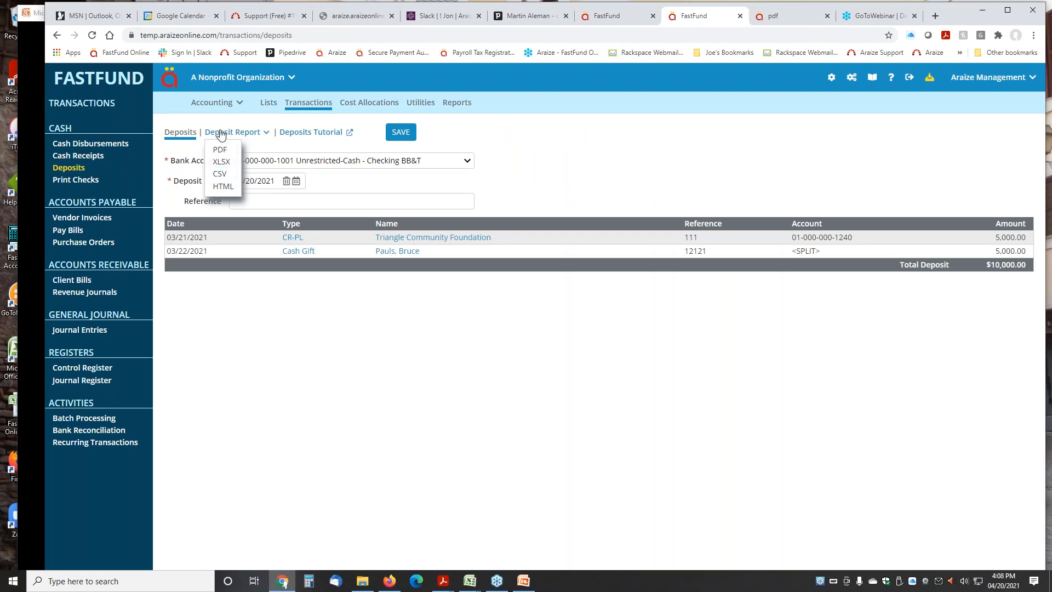
left_click(781, 15)
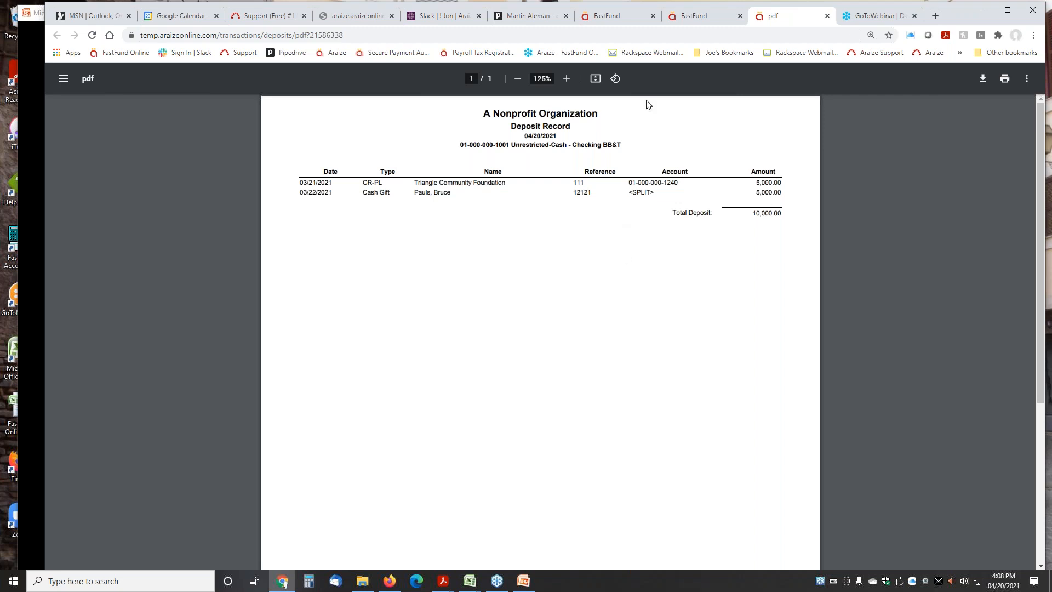
left_click(828, 16)
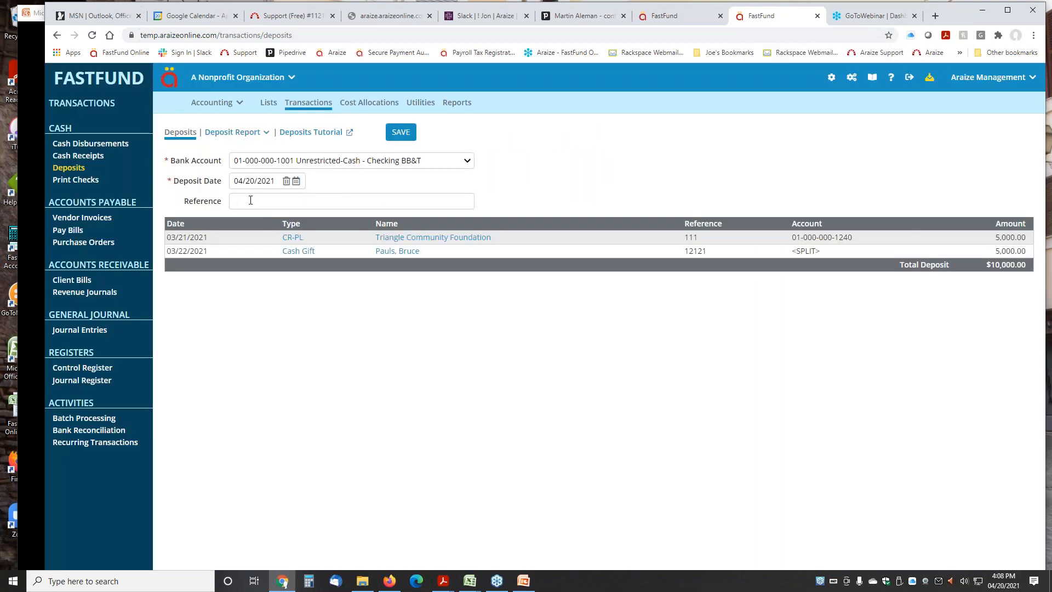
left_click(311, 163)
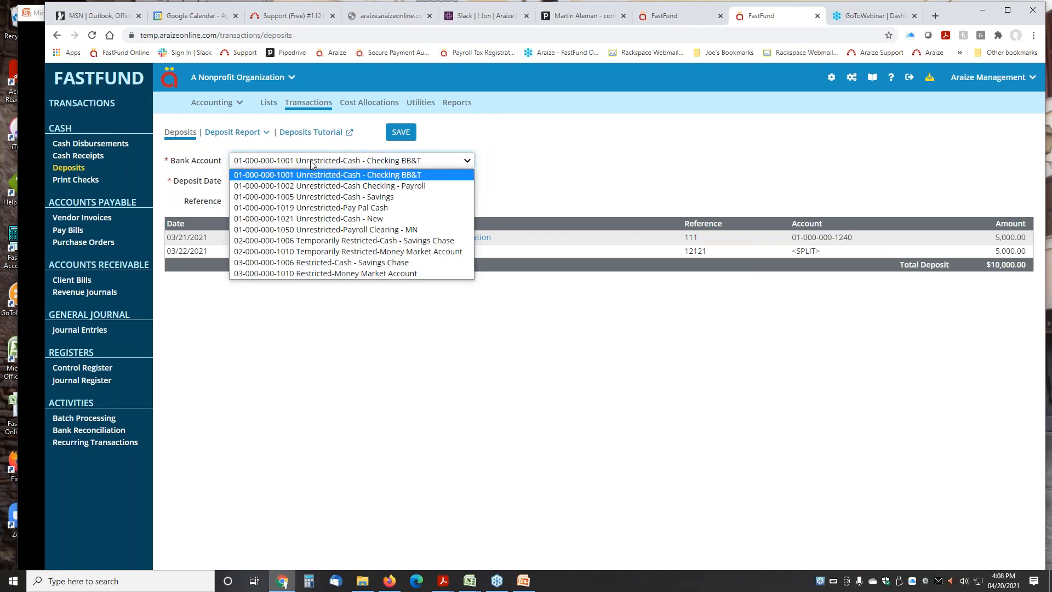
left_click(312, 198)
left_click(255, 196)
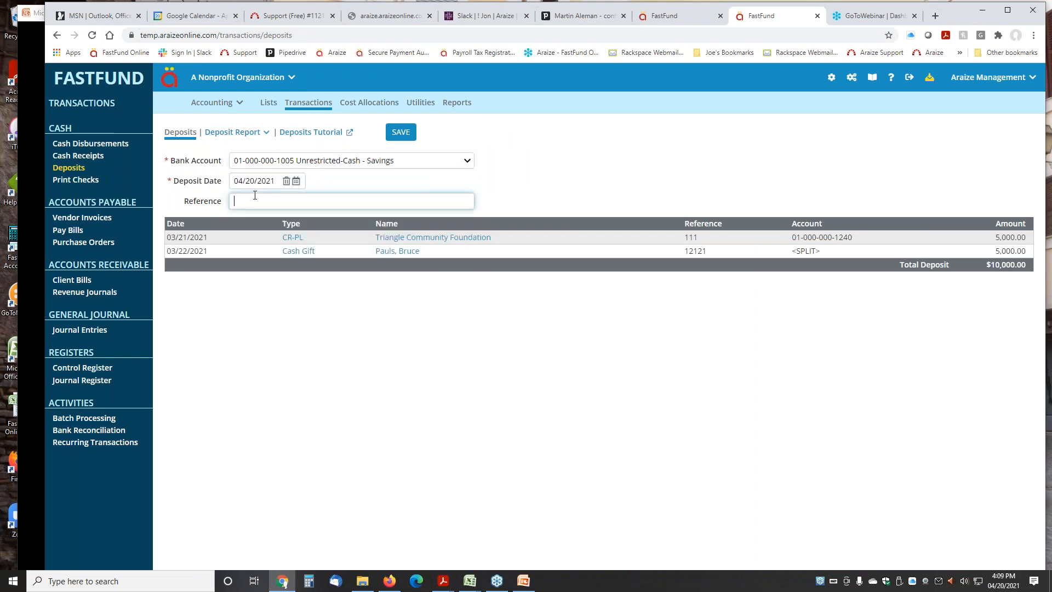
key("shift+Tab")
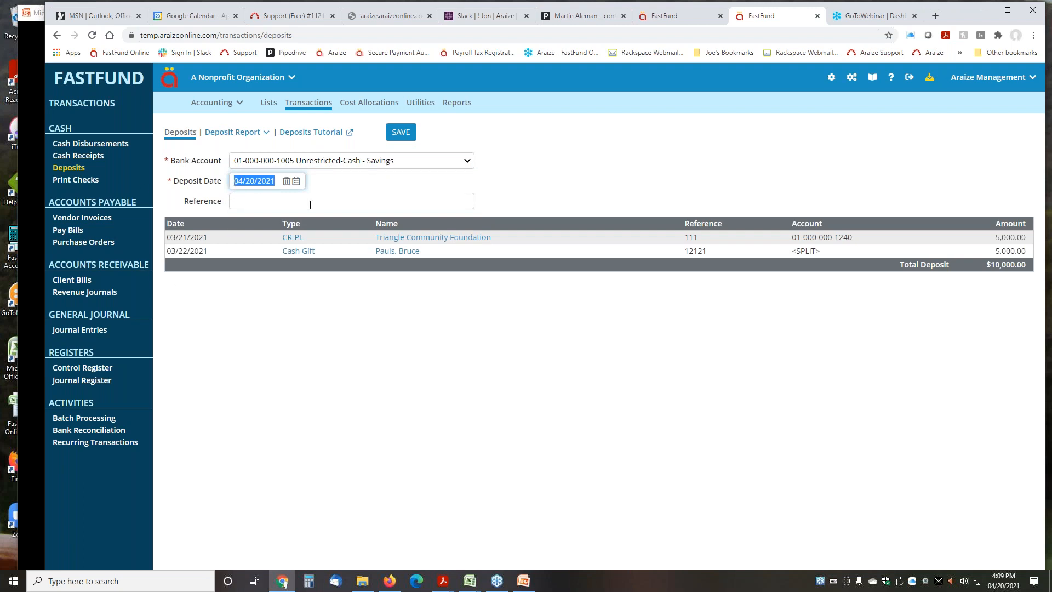
type("0322")
left_click(310, 205)
type("dep")
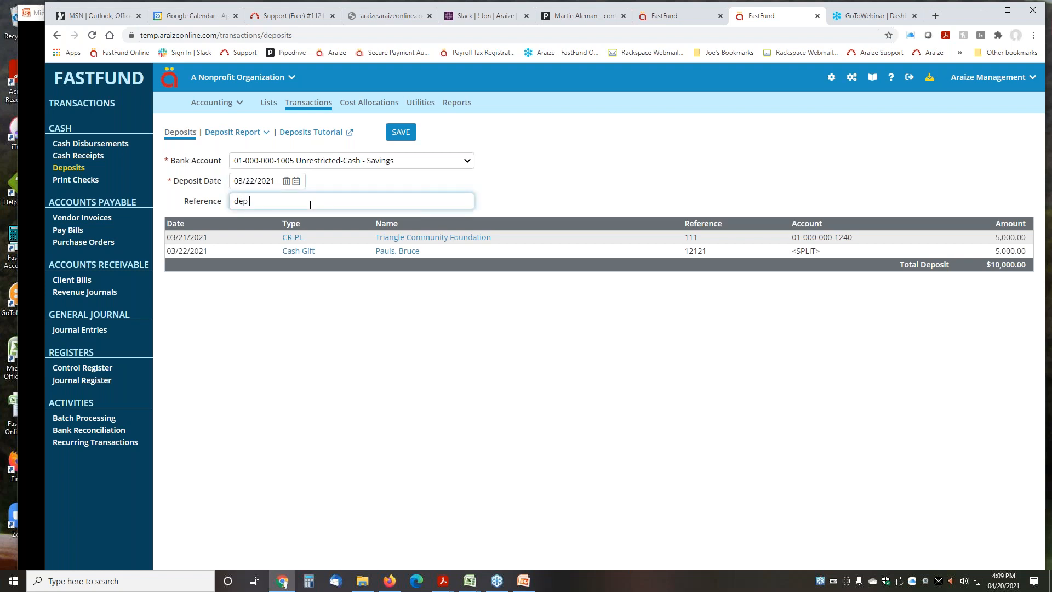
type(" 3-22")
left_click(412, 140)
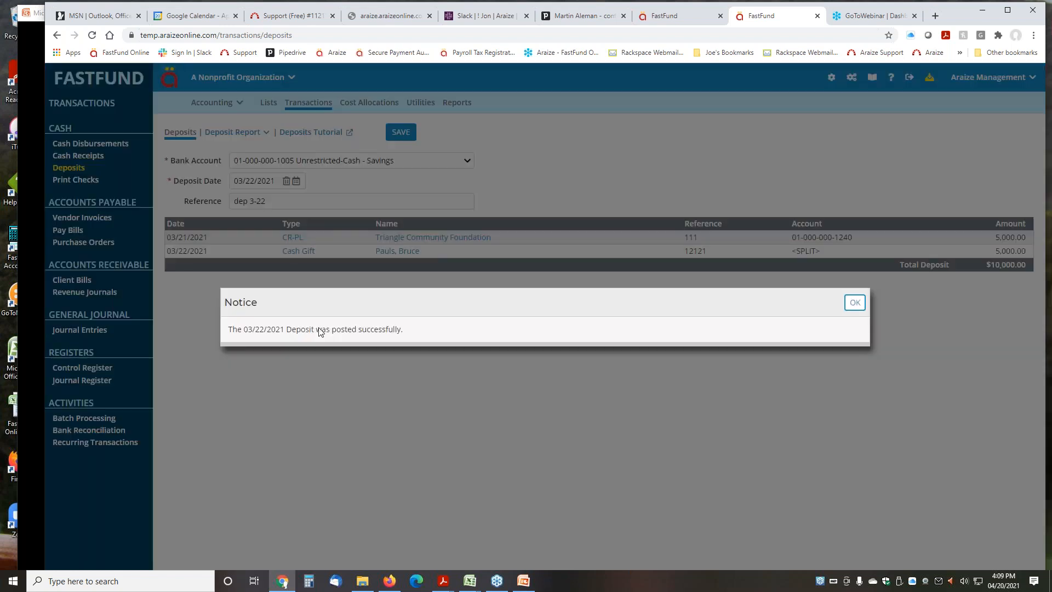
left_click(855, 303)
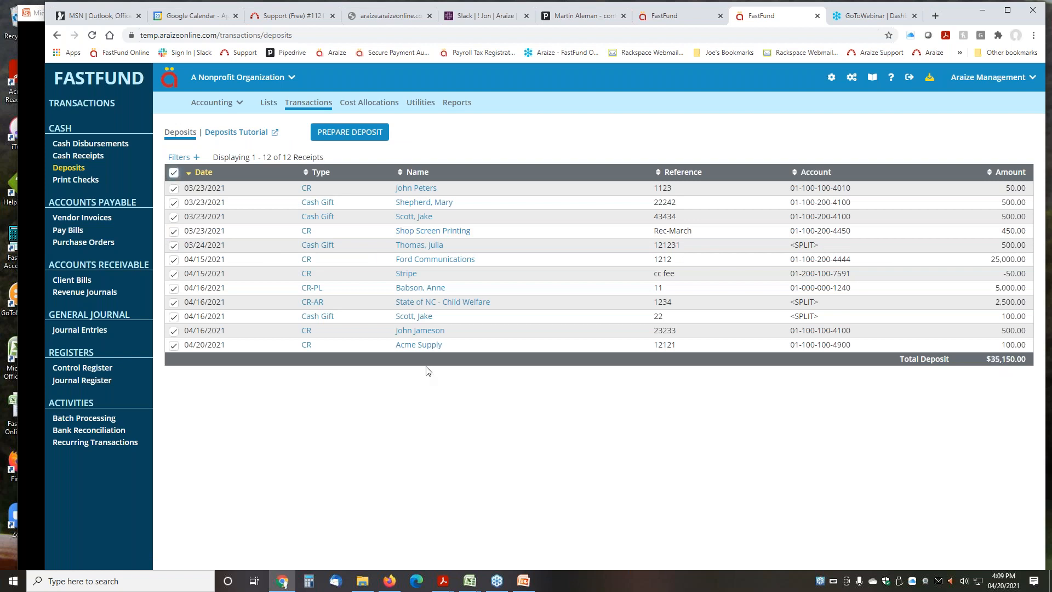
Step: Compare the total of the remaining undeposited receipts with the undeposited funds balance in the Control Register, and return to Deposits
left_click(92, 371)
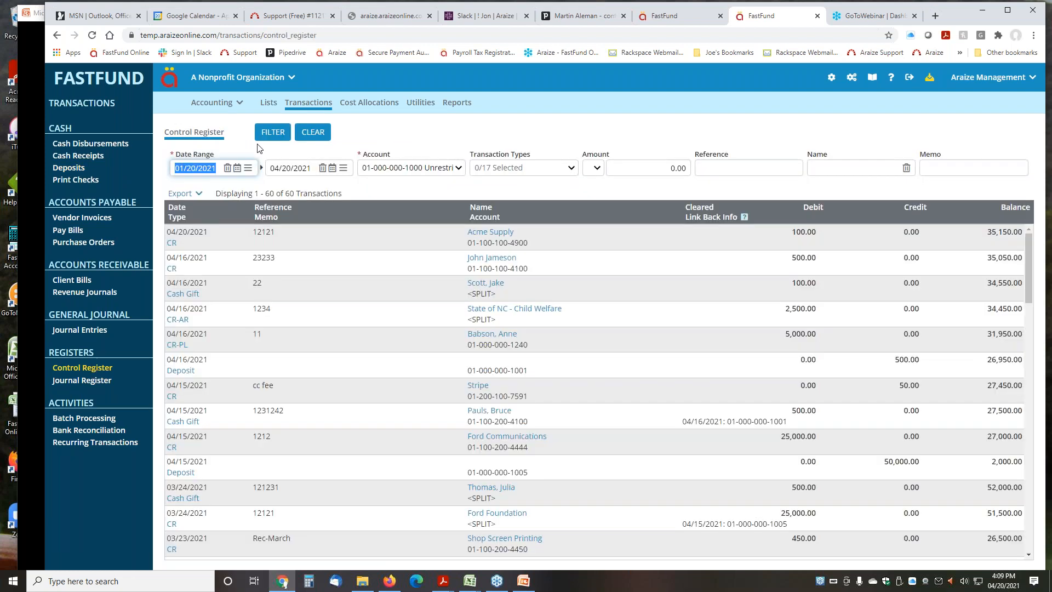
left_click(72, 170)
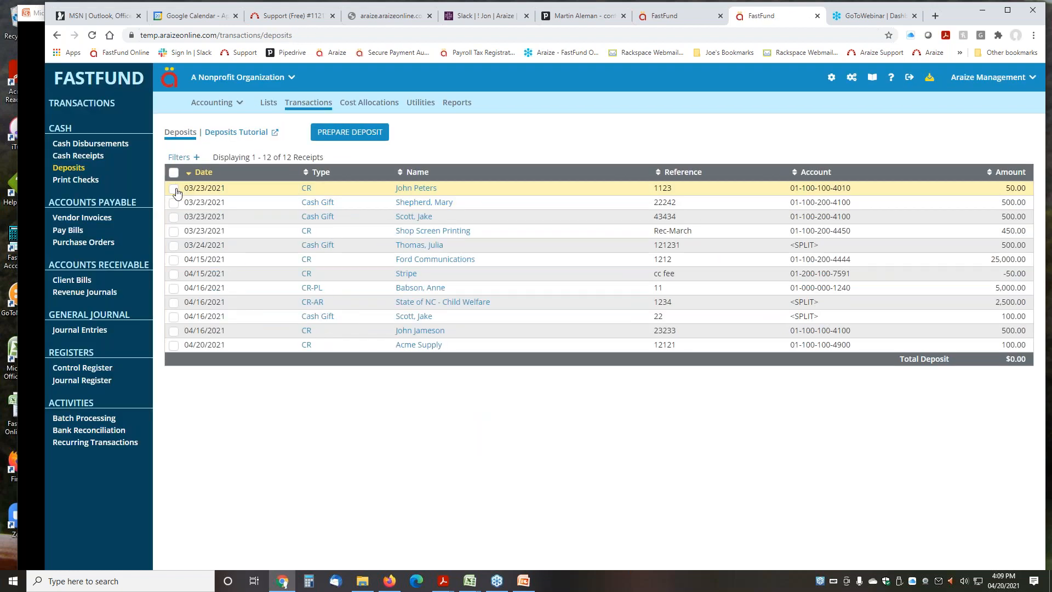
Step: Prepare a deposit from the four 03/23/2021 receipts and the 03/24/2021 cash gift
left_click(174, 188)
left_click(174, 203)
left_click(174, 217)
left_click(173, 231)
left_click(174, 245)
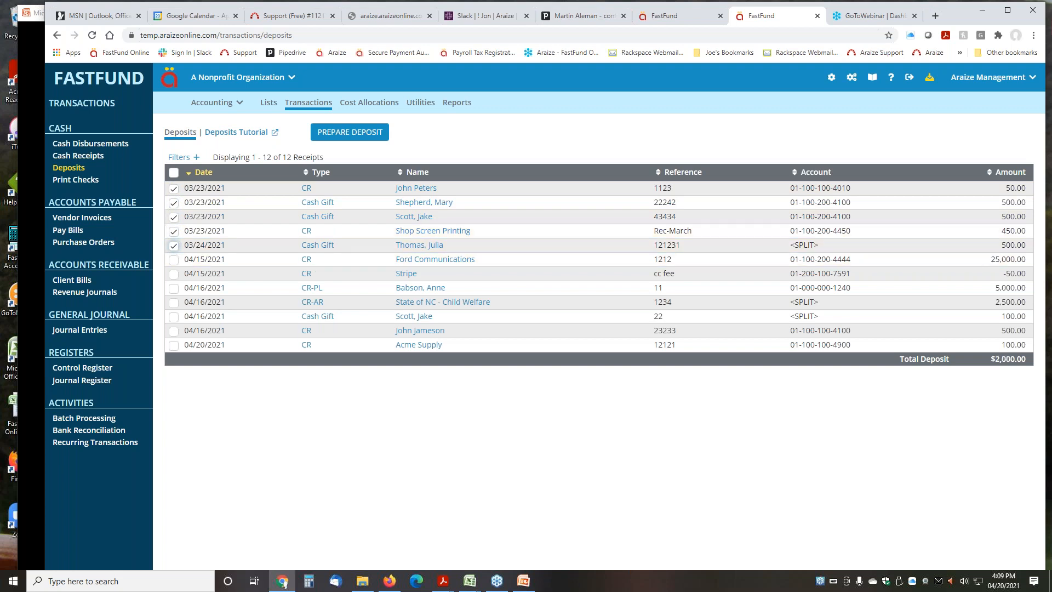
left_click(341, 135)
left_click(378, 162)
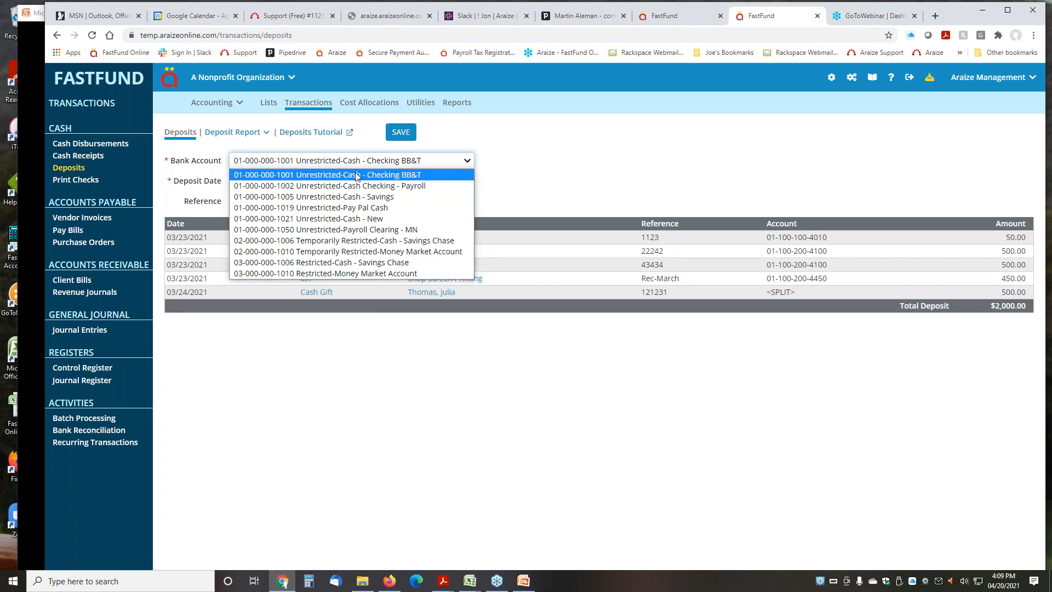
left_click(356, 176)
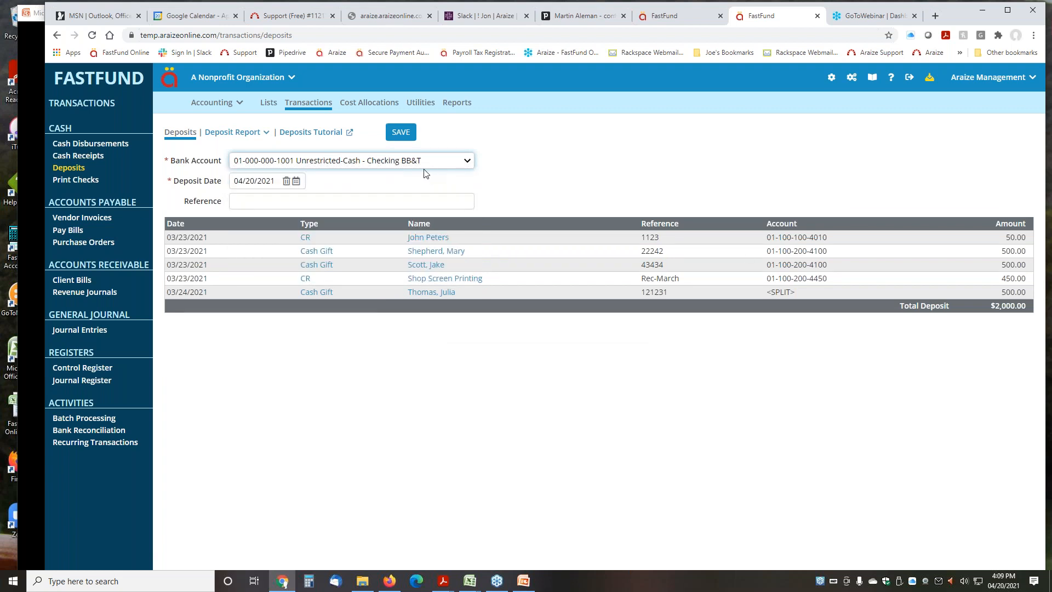
left_click(388, 162)
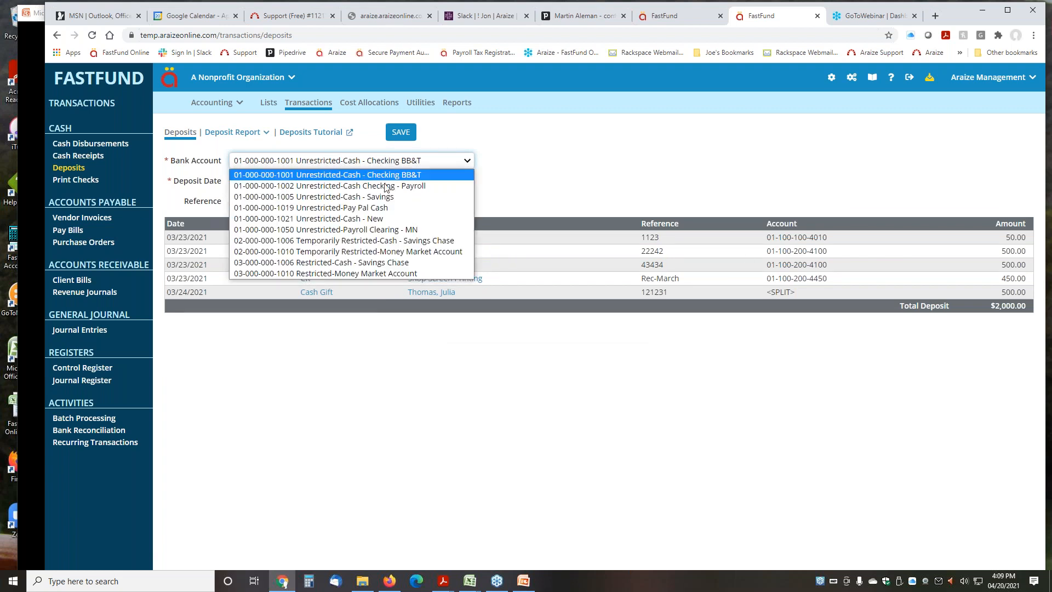
left_click(383, 186)
left_click(272, 203)
type("dep 3/24")
left_click(401, 134)
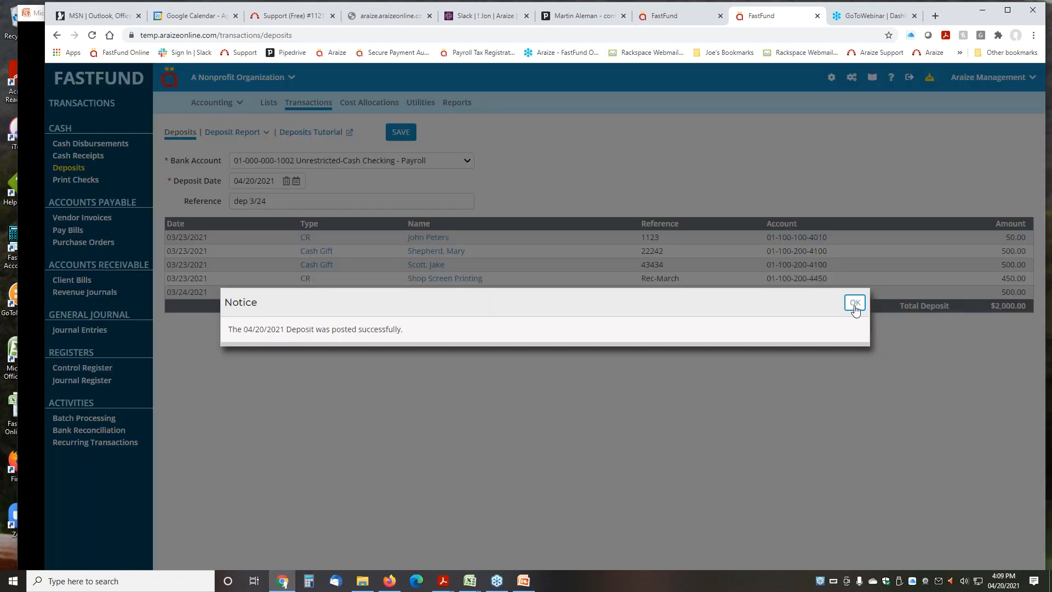
left_click(856, 308)
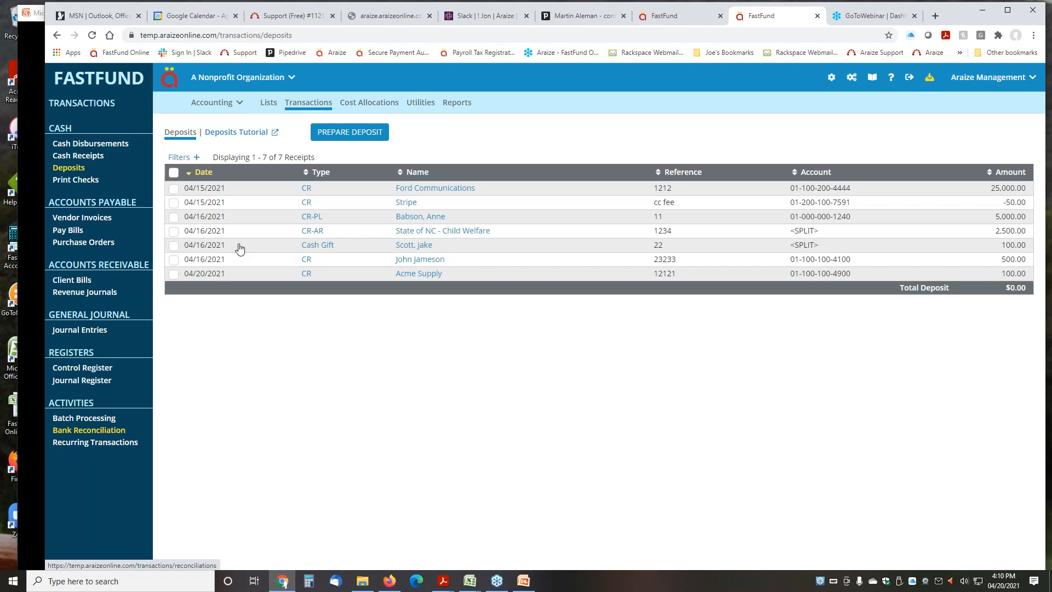
Step: Look for the "dep 3/24" deposit in the Checking BB&T bank reconciliation and among the undeposited funds transactions in the Control Register
left_click(92, 433)
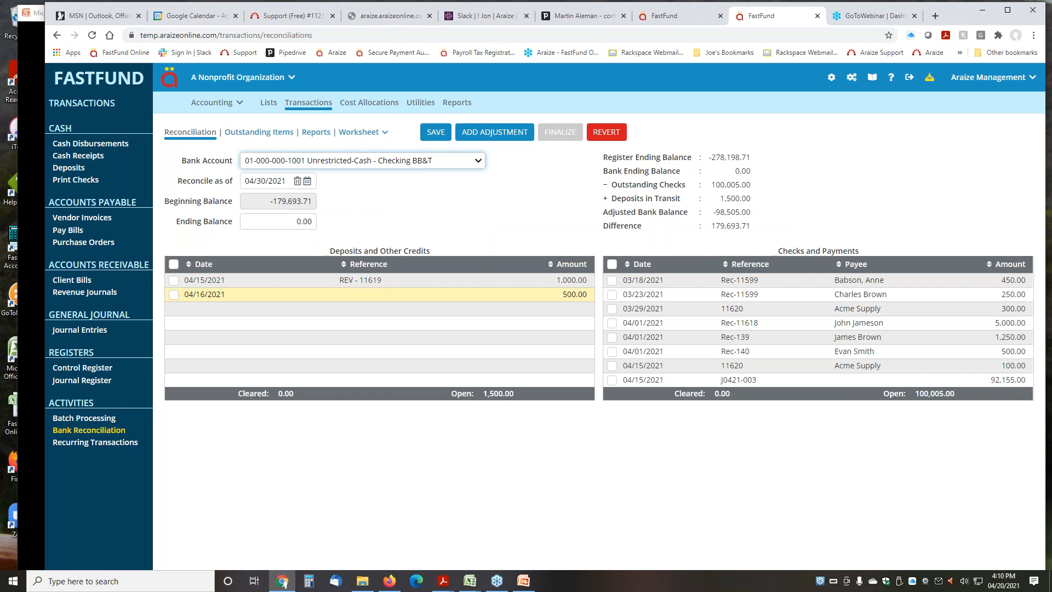
left_click(97, 372)
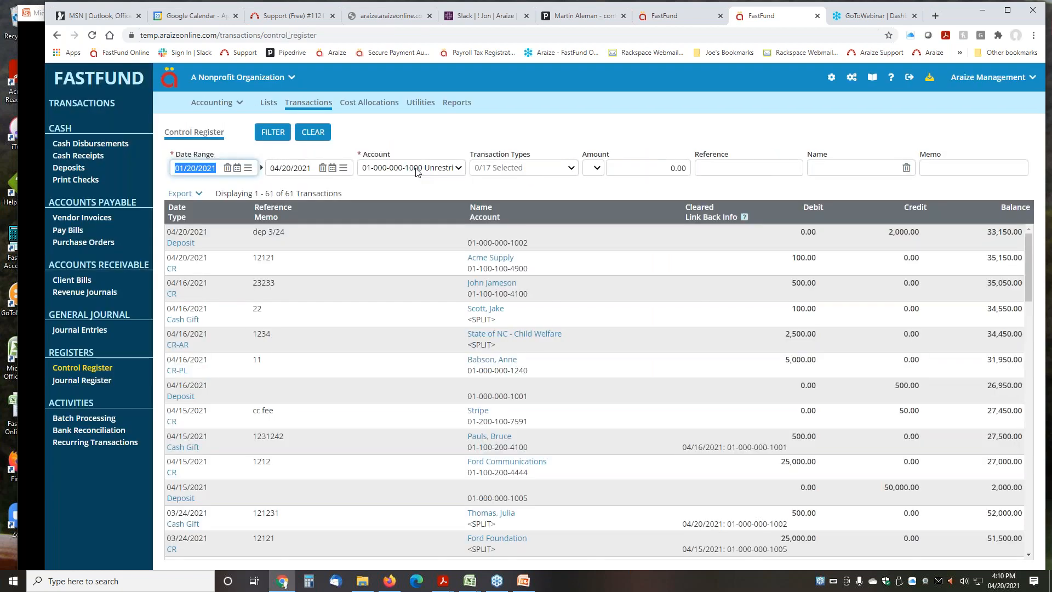
left_click(417, 168)
left_click(424, 192)
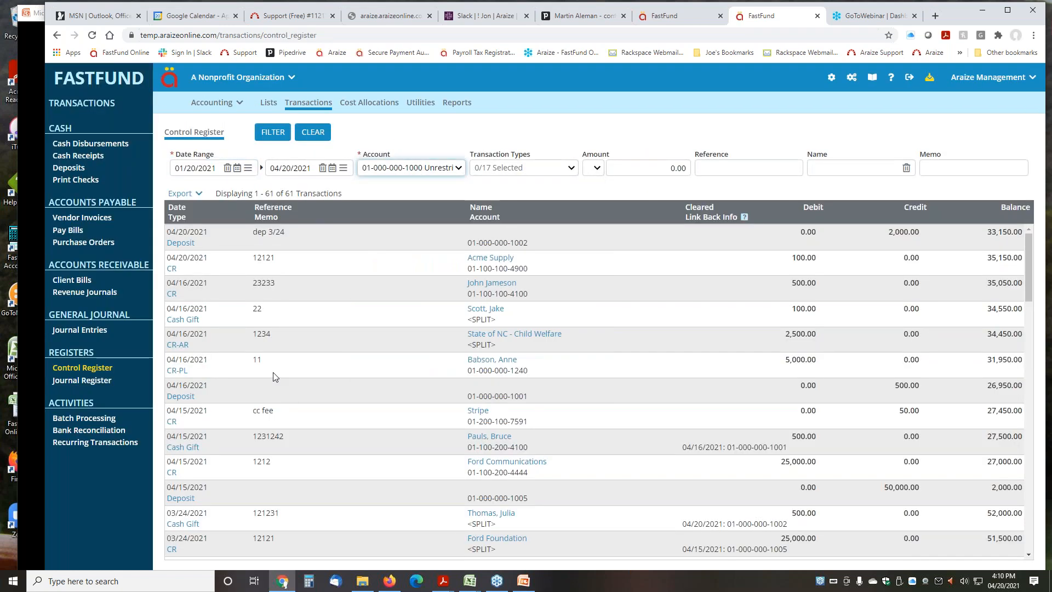
scroll(291, 401, "down", 2)
scroll(290, 401, "down", 3)
scroll(219, 383, "up", 2)
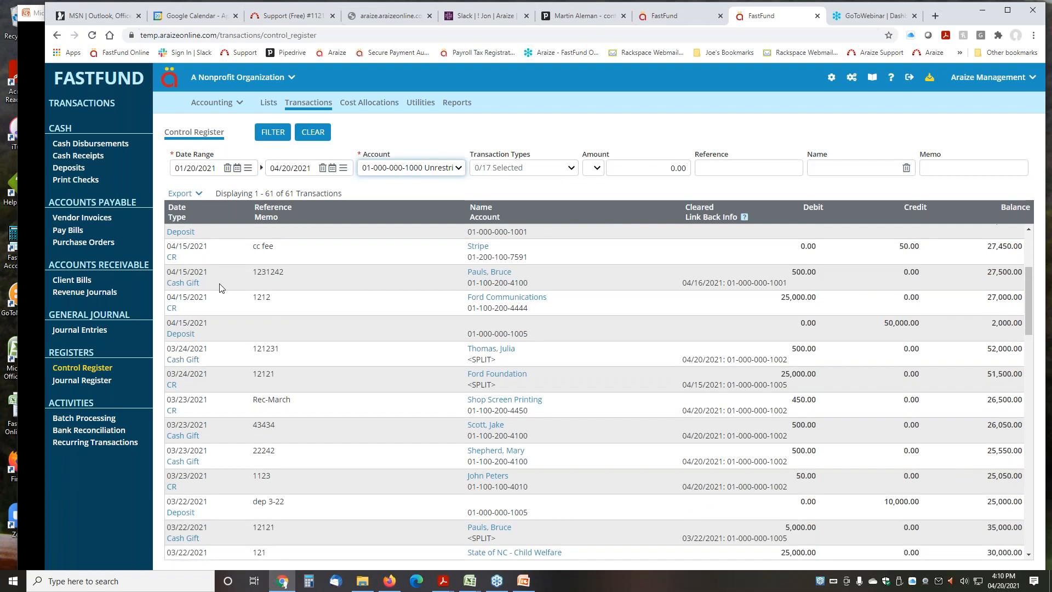
scroll(195, 299, "up", 1)
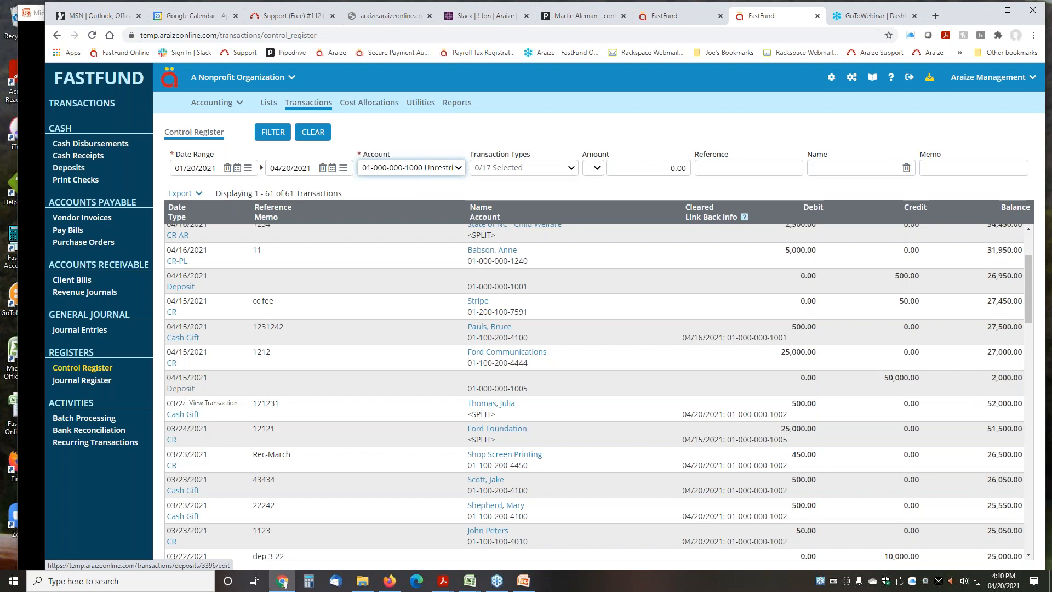
scroll(184, 391, "up", 2)
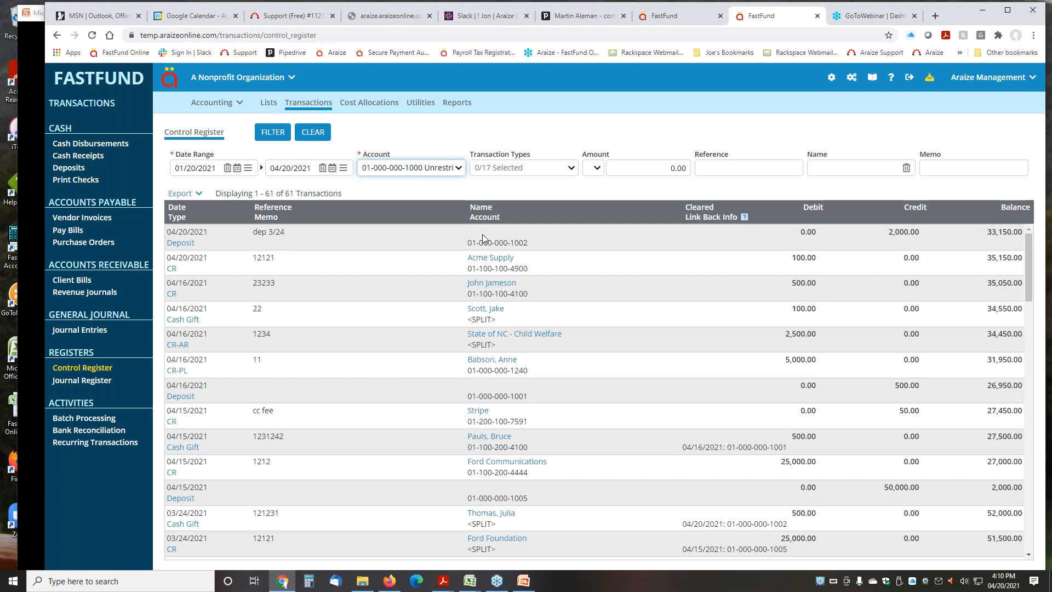
left_click(183, 247)
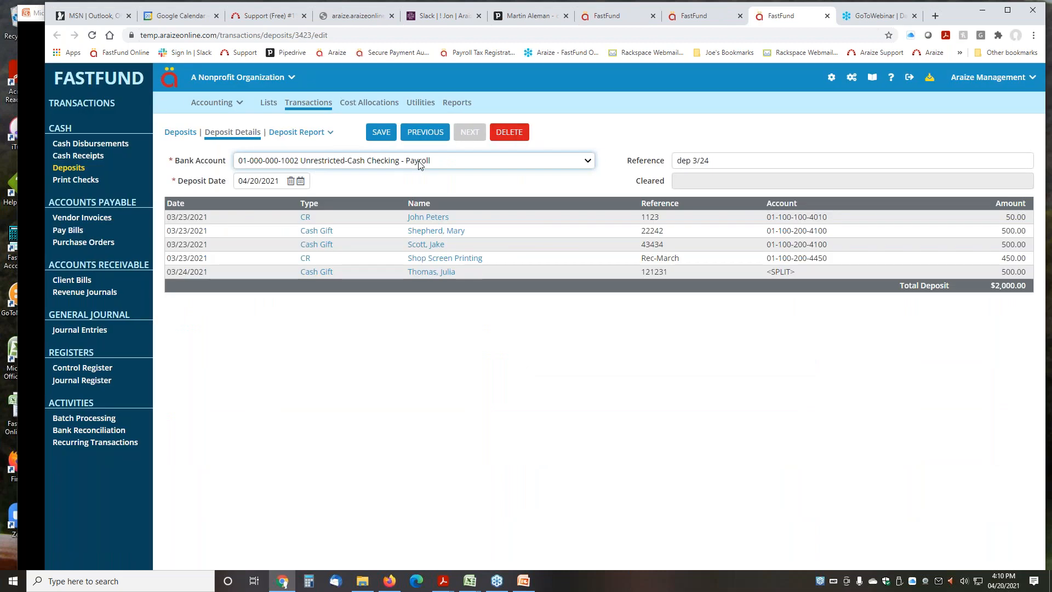
left_click(419, 164)
left_click(413, 185)
left_click(236, 180)
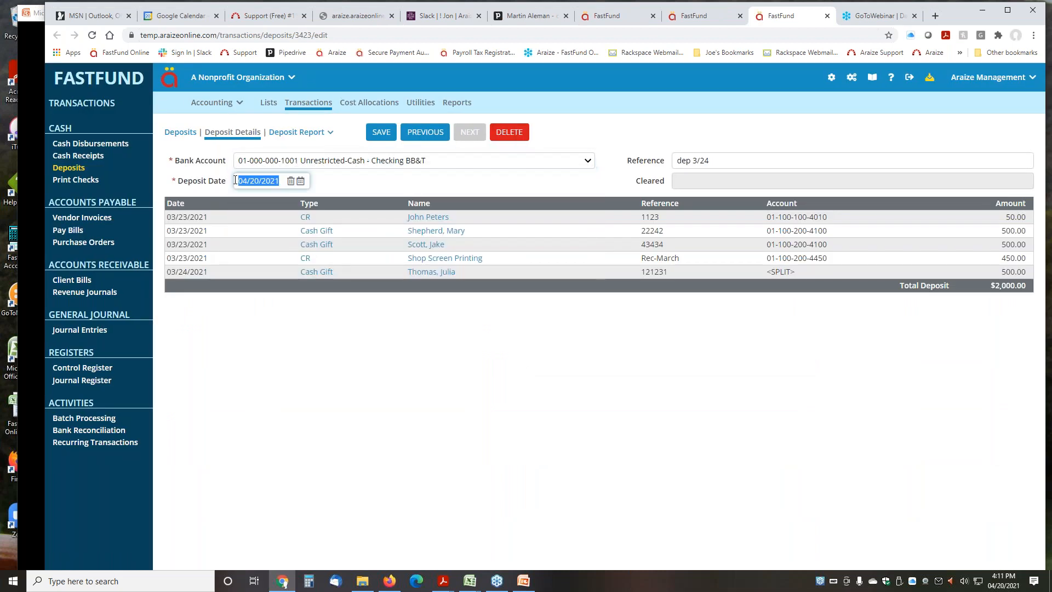
type("0324")
left_click(378, 134)
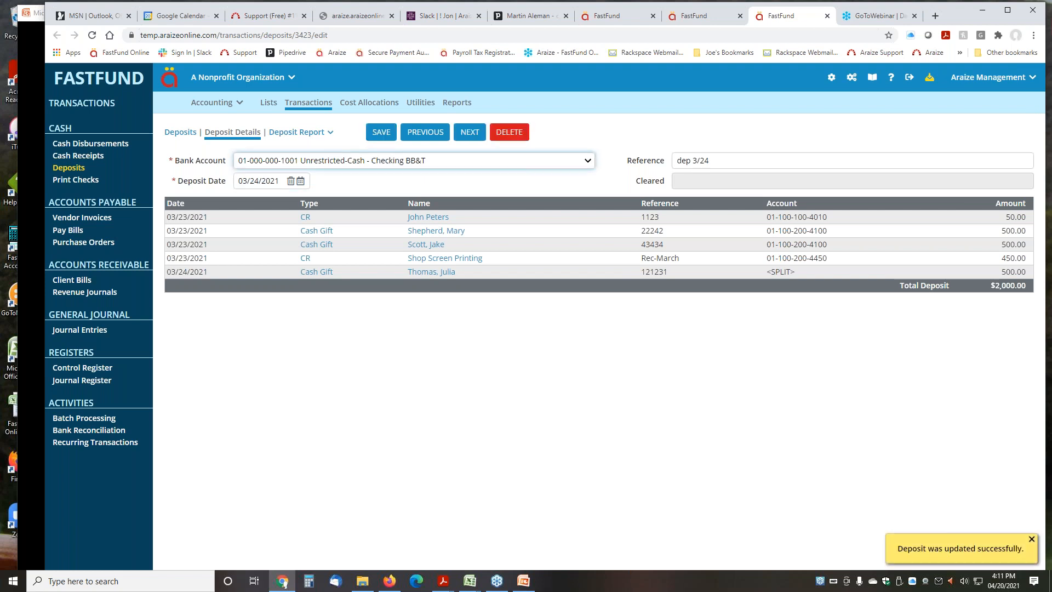
left_click(101, 433)
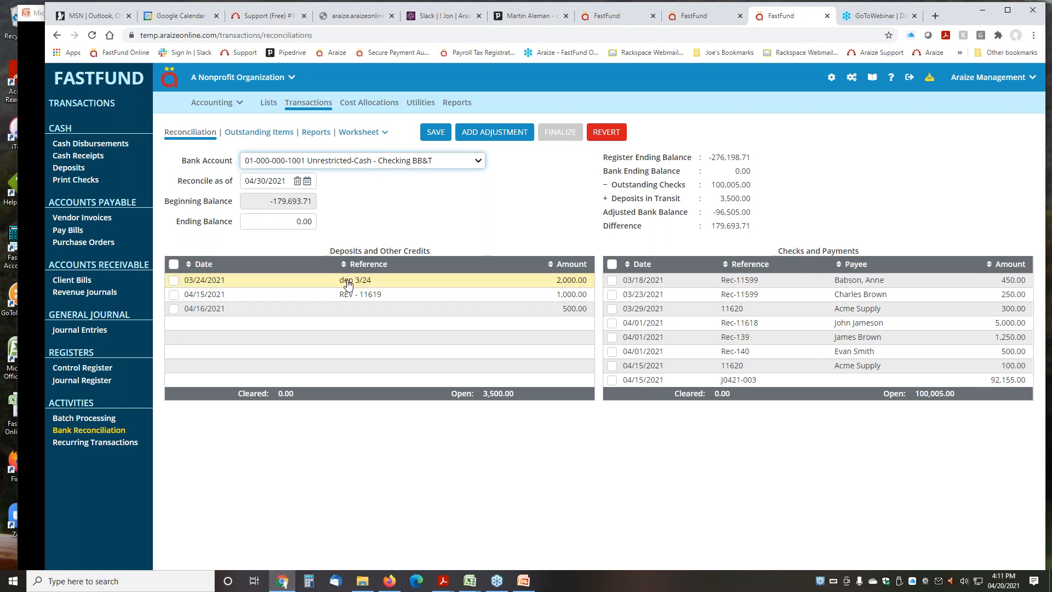
Step: Select the 04/16/2021 CR-PL receipt and cash gift in Deposits, and open the 04/15/2021 Stripe cc fee receipt for viewing
left_click(69, 168)
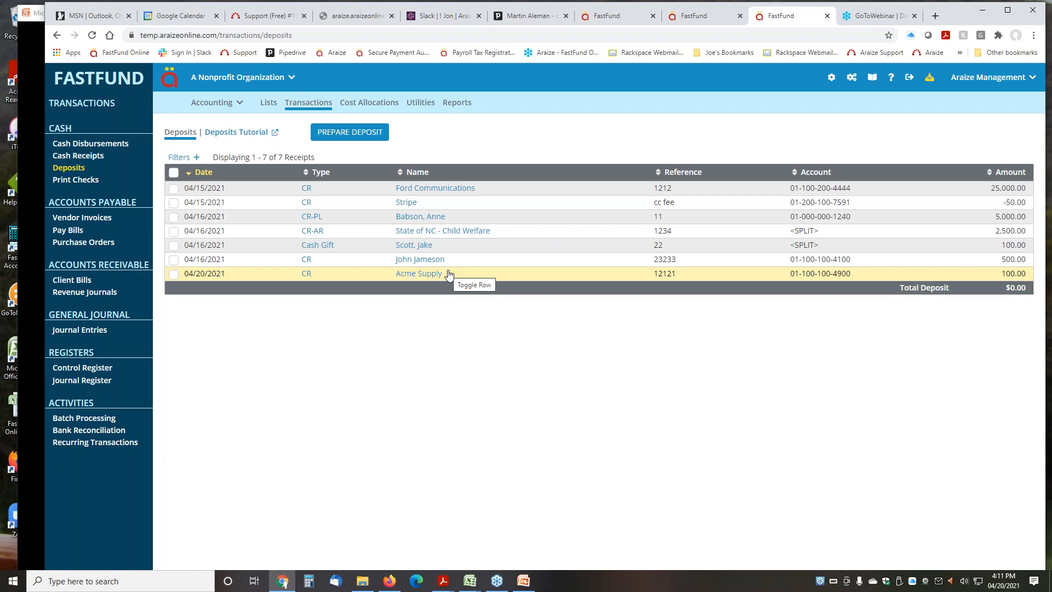
left_click(174, 218)
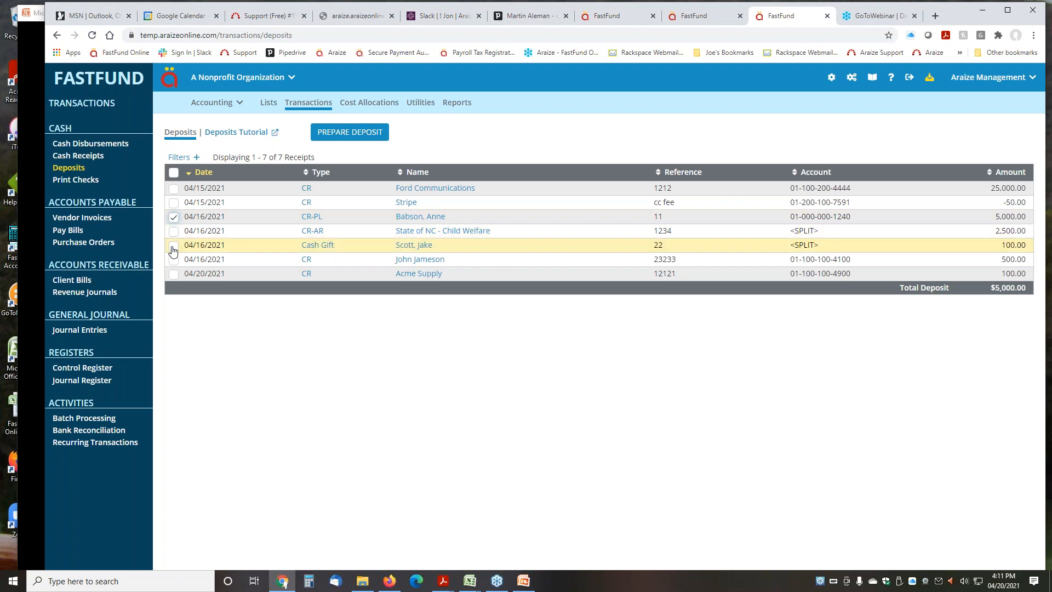
left_click(173, 250)
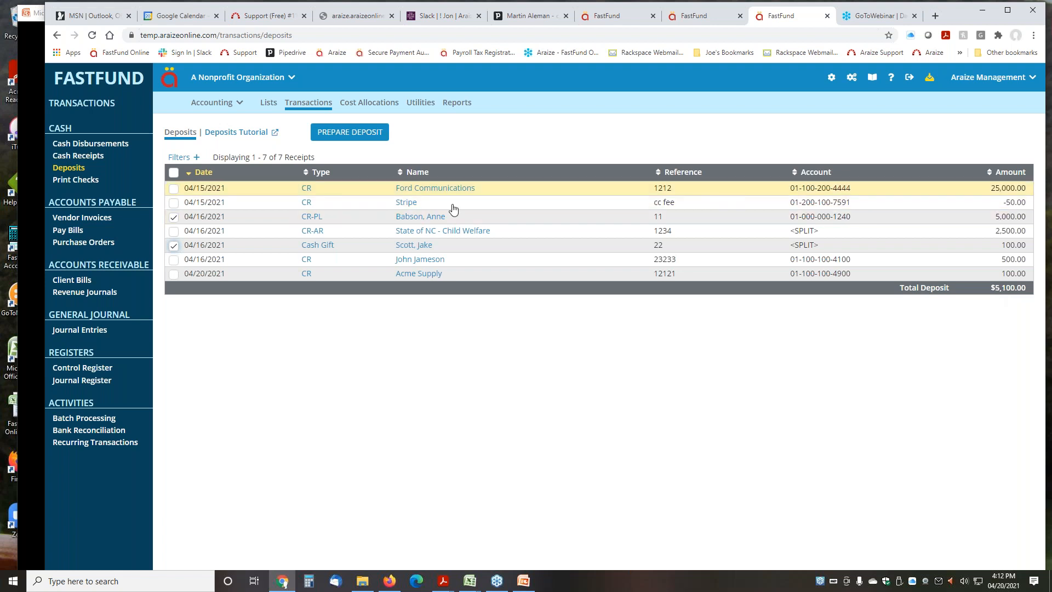
left_click(307, 204)
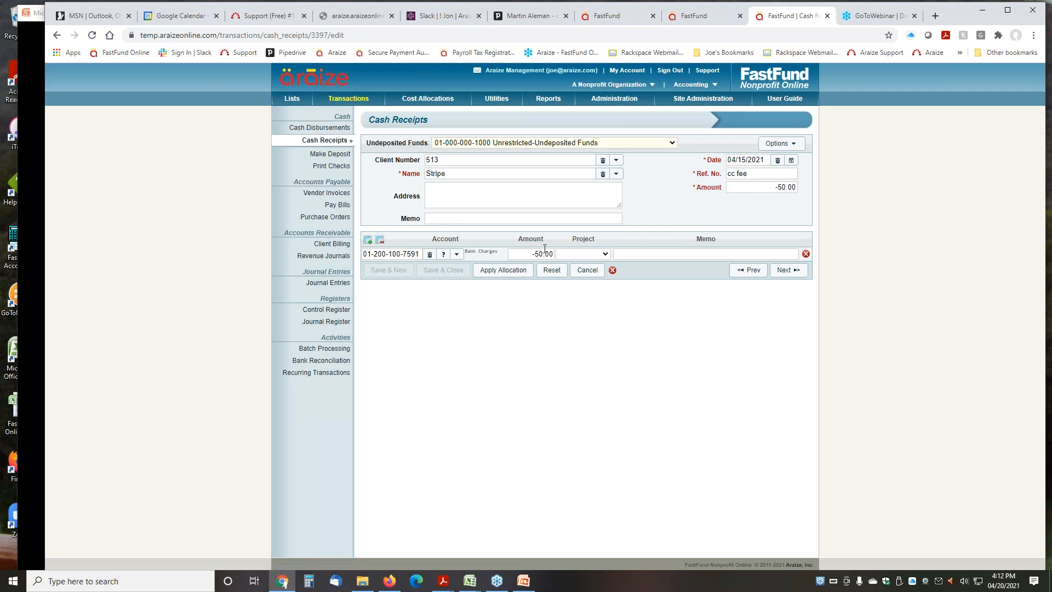
Step: Return to Deposits and select the Stripe cc fee, the 5,000.00 CR-PL receipt and the 100.00 cash gift for deposit
left_click(320, 157)
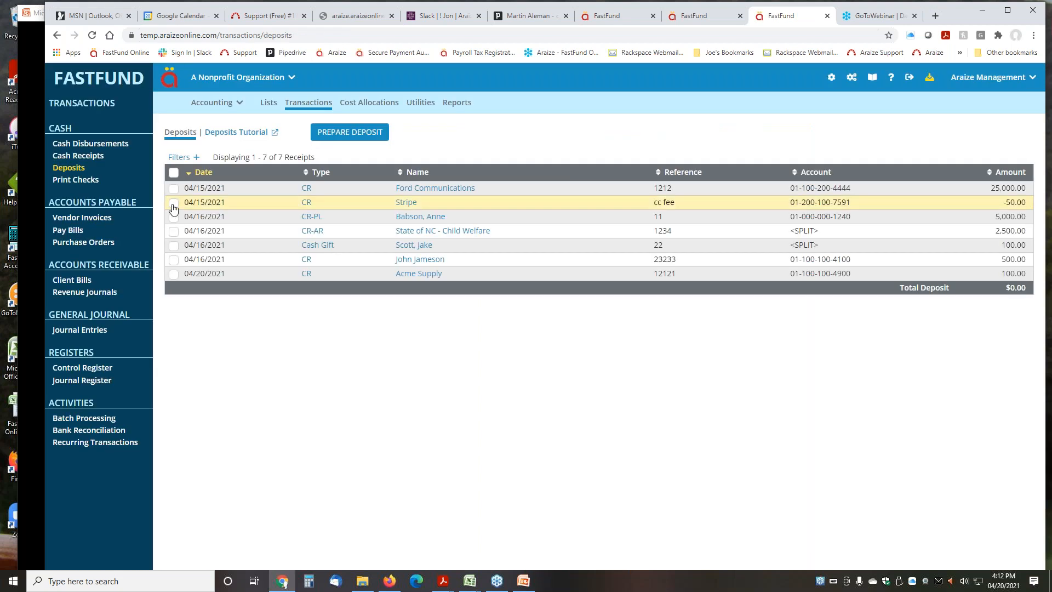
left_click(174, 203)
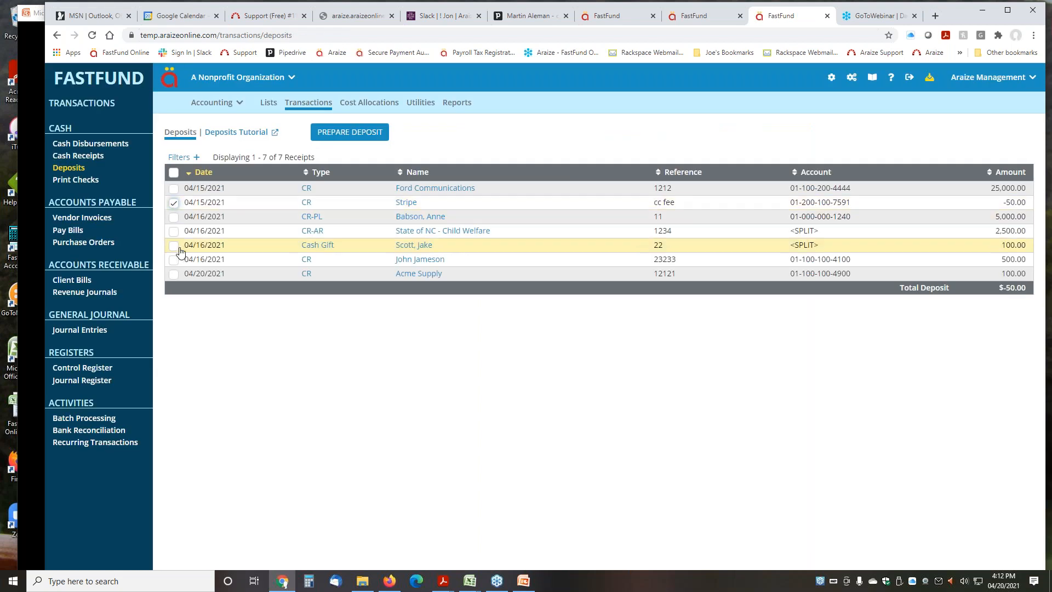
left_click(174, 246)
left_click(175, 219)
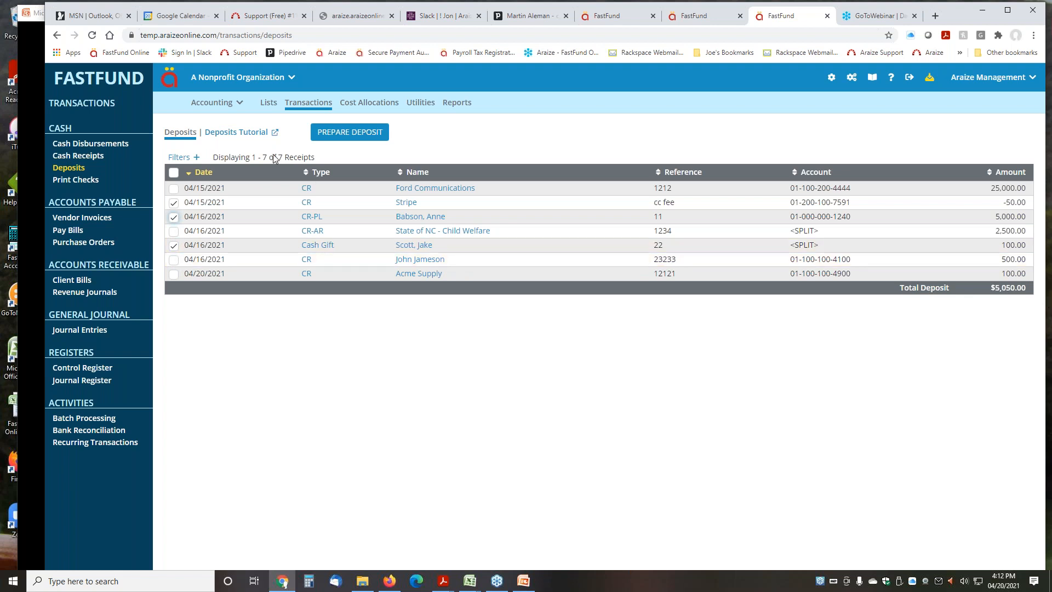
Step: Prepare the selected receipts' deposit dated 04/16/2021 with reference "dep 4/16 St cc" and post it
left_click(320, 133)
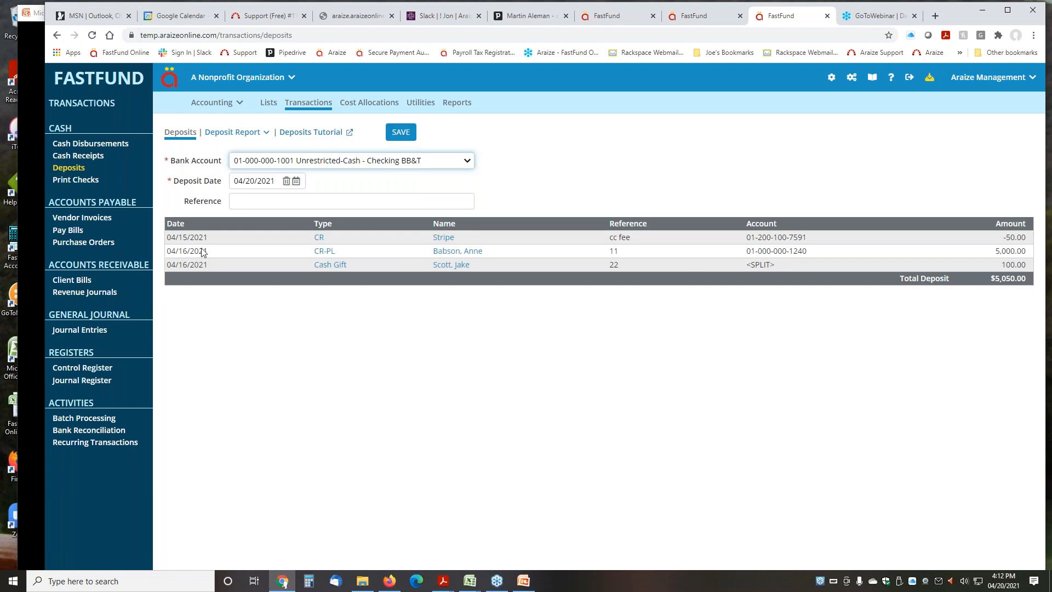
type("0416")
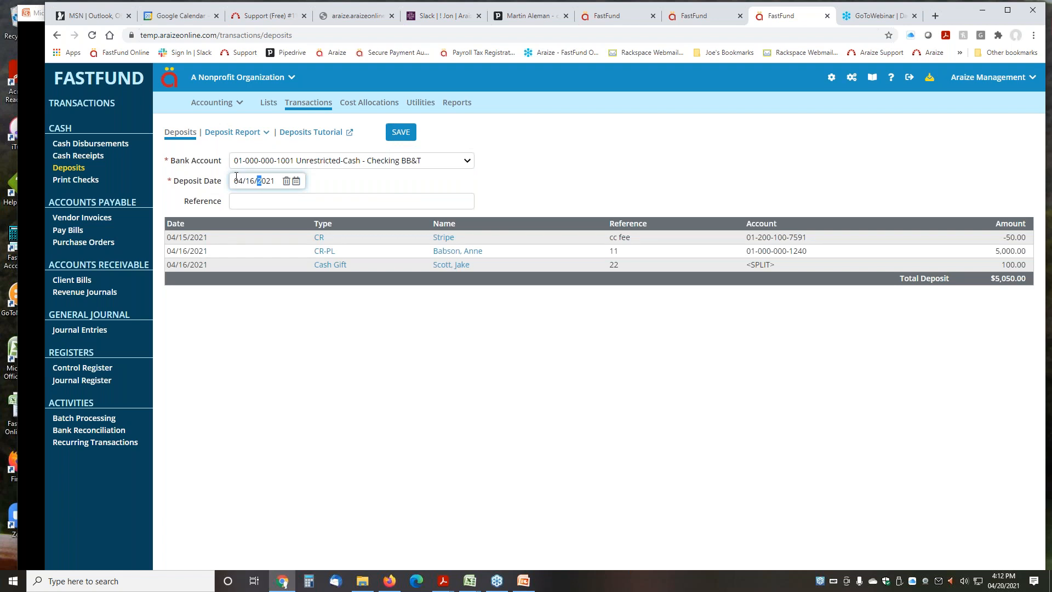
key("Tab")
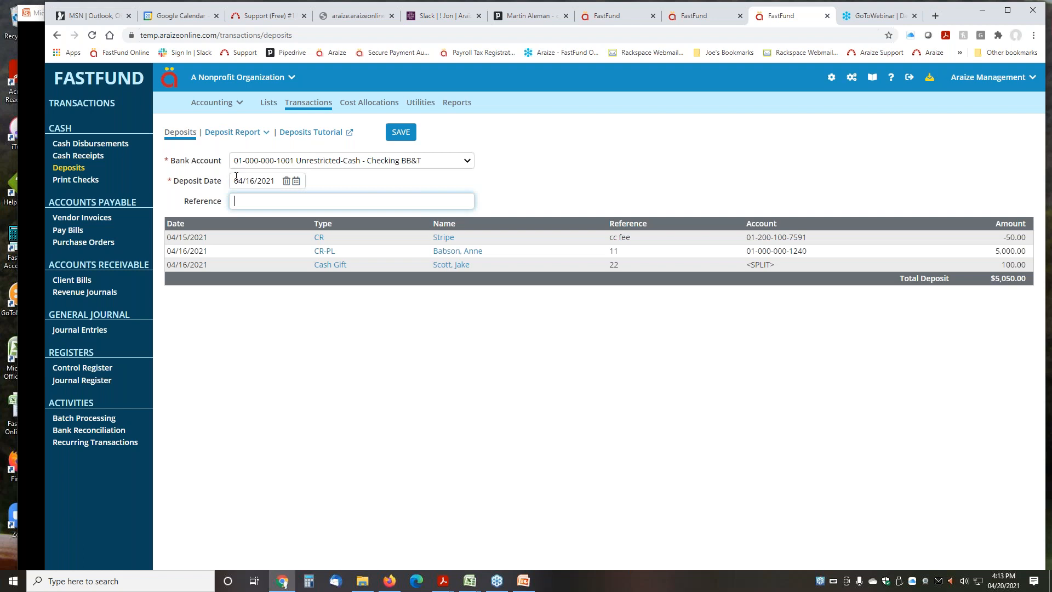
type("dep 4/16 St cc")
left_click(401, 132)
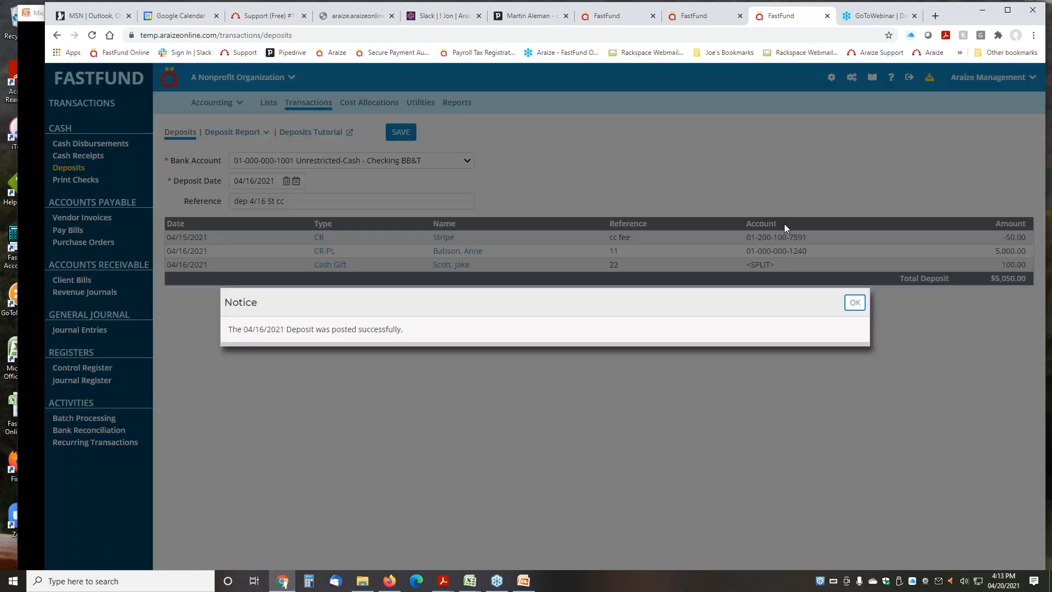
left_click(853, 305)
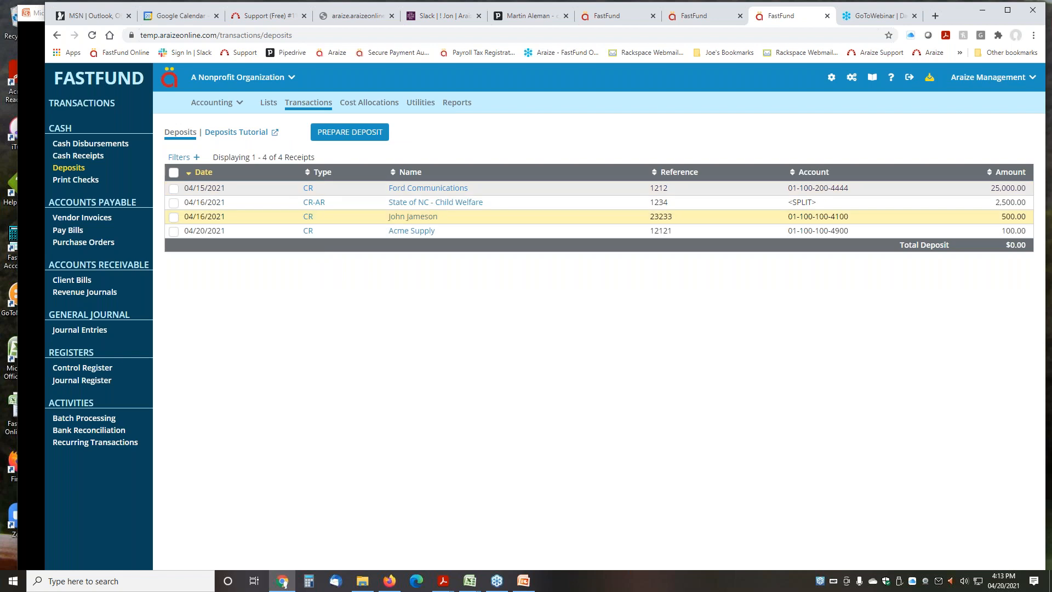
left_click(174, 172)
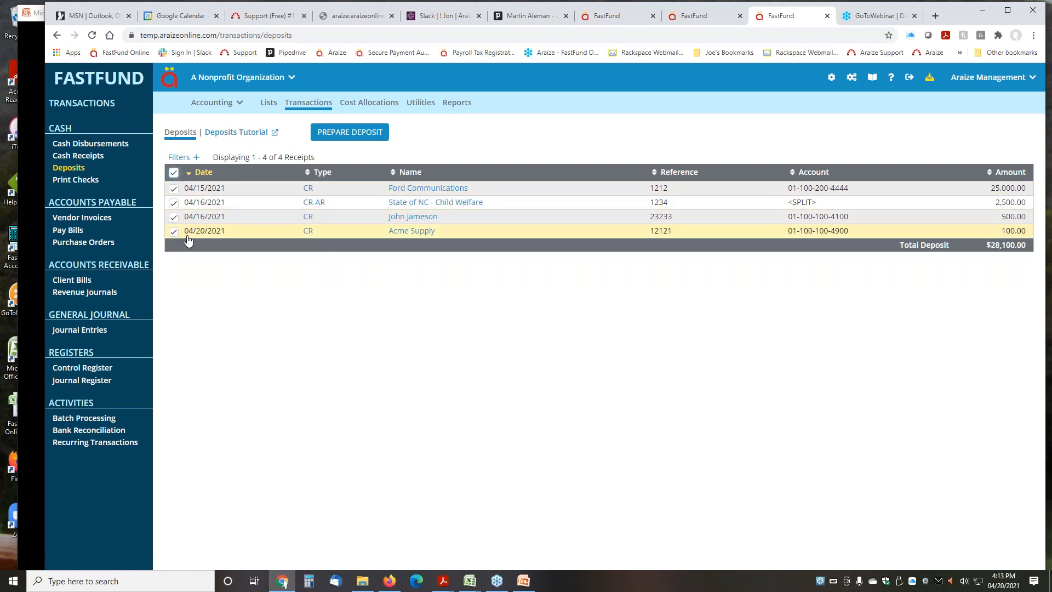
left_click(326, 134)
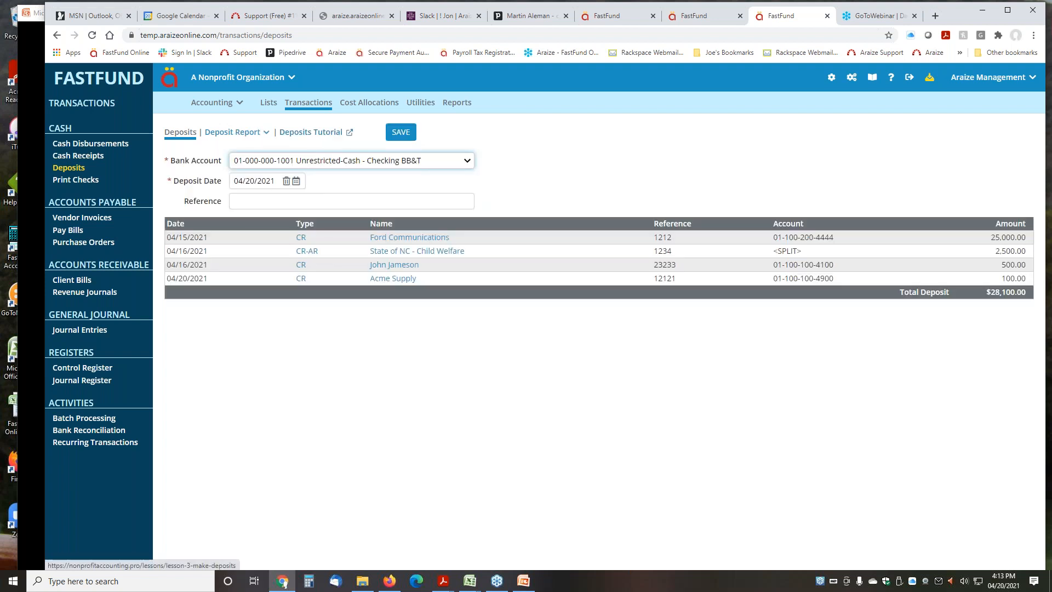
left_click(321, 167)
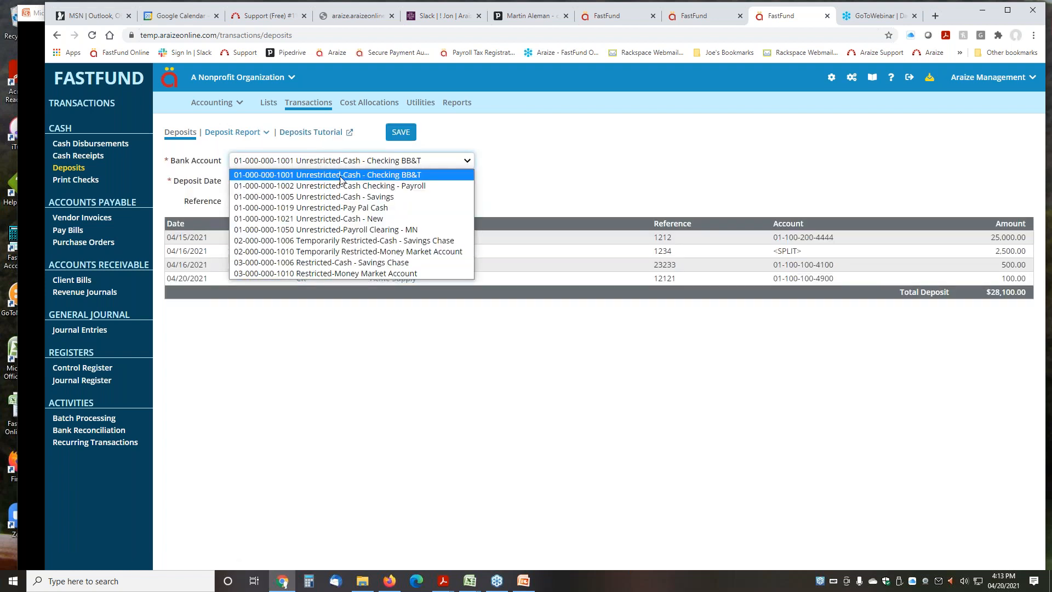
left_click(321, 174)
left_click(233, 183)
type("04/17/2021")
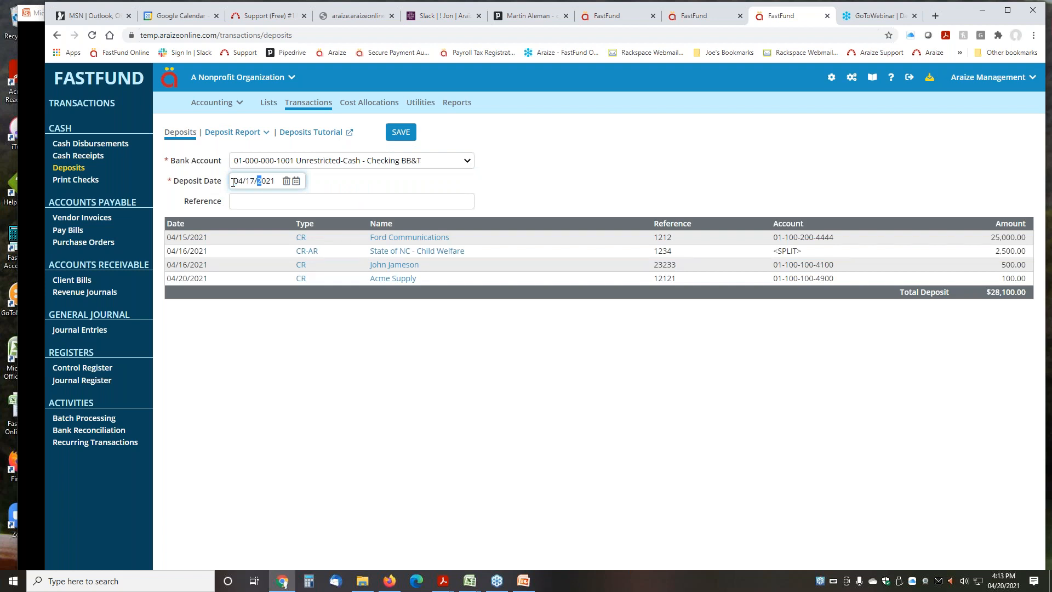
Step: Post the deposit with reference "dep 4-17" and check it in the Control Register and the Deposits list
key("Tab")
type("de p")
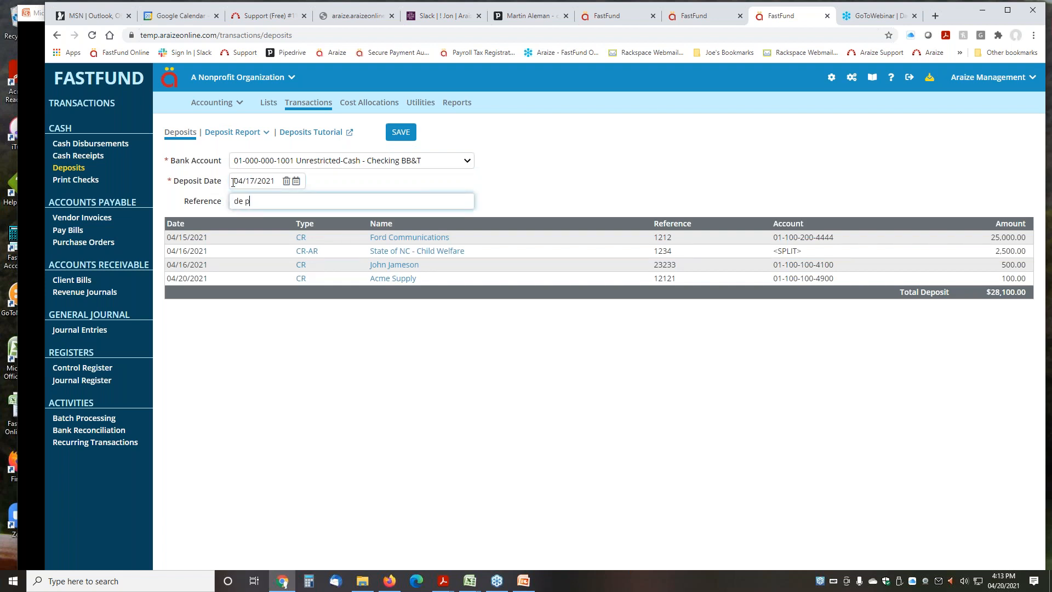
type("4-17")
left_click(249, 202)
key("BackSpace")
left_click(401, 132)
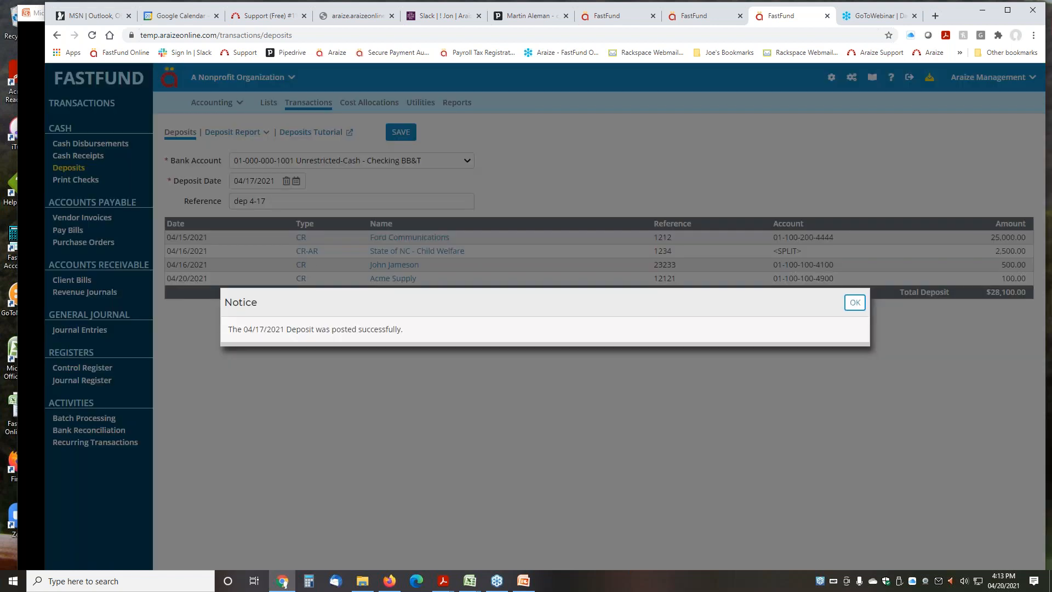
left_click(855, 304)
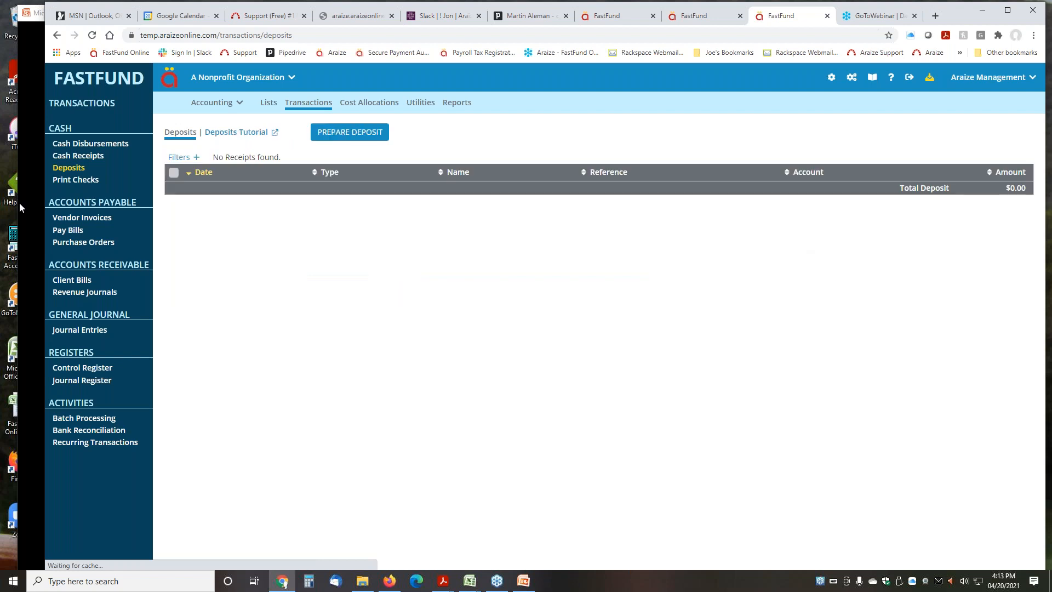
left_click(65, 372)
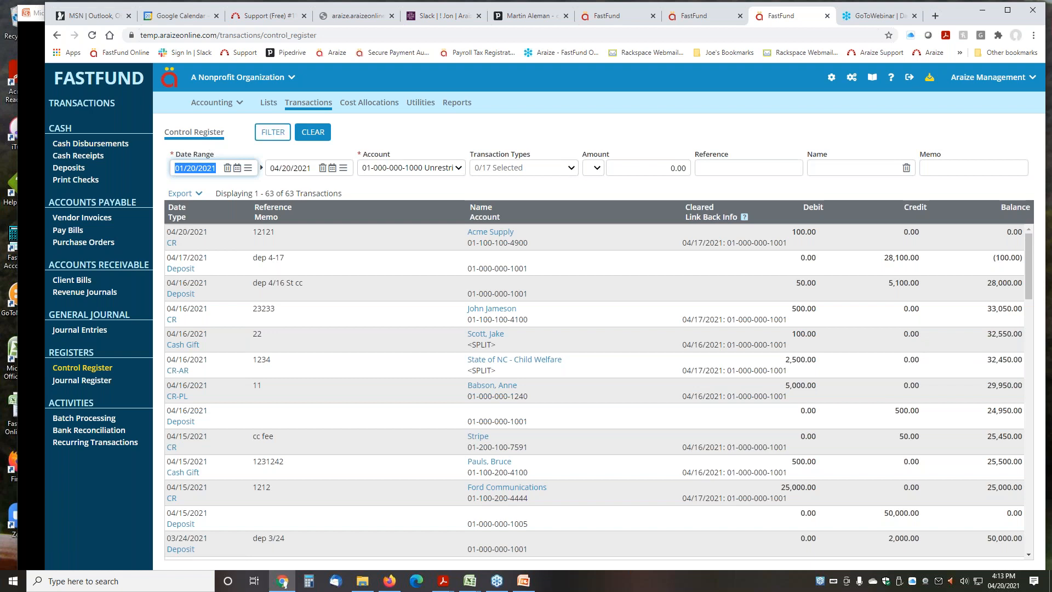
left_click(68, 167)
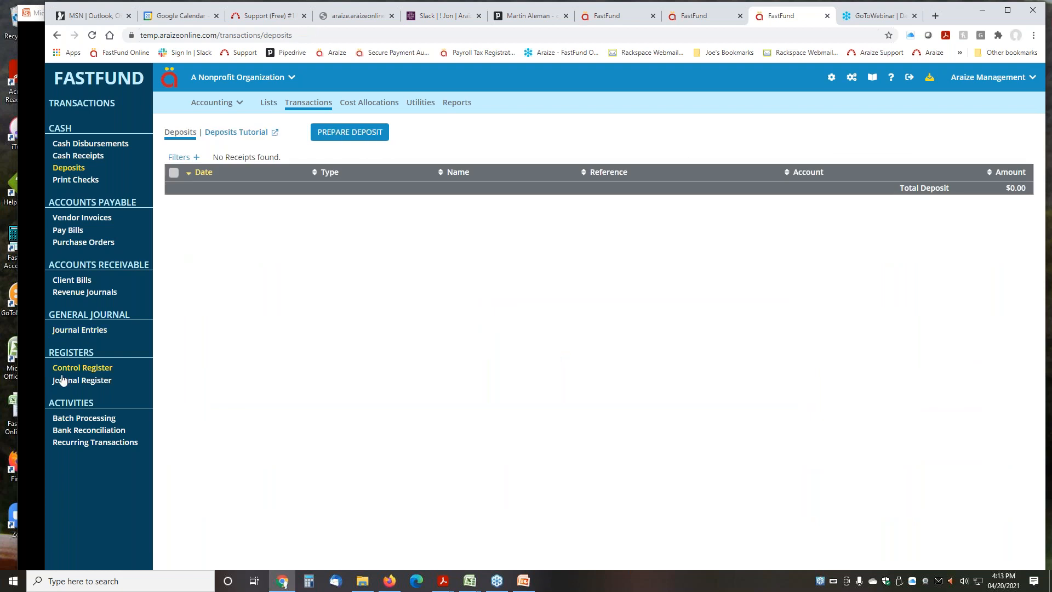
left_click(89, 157)
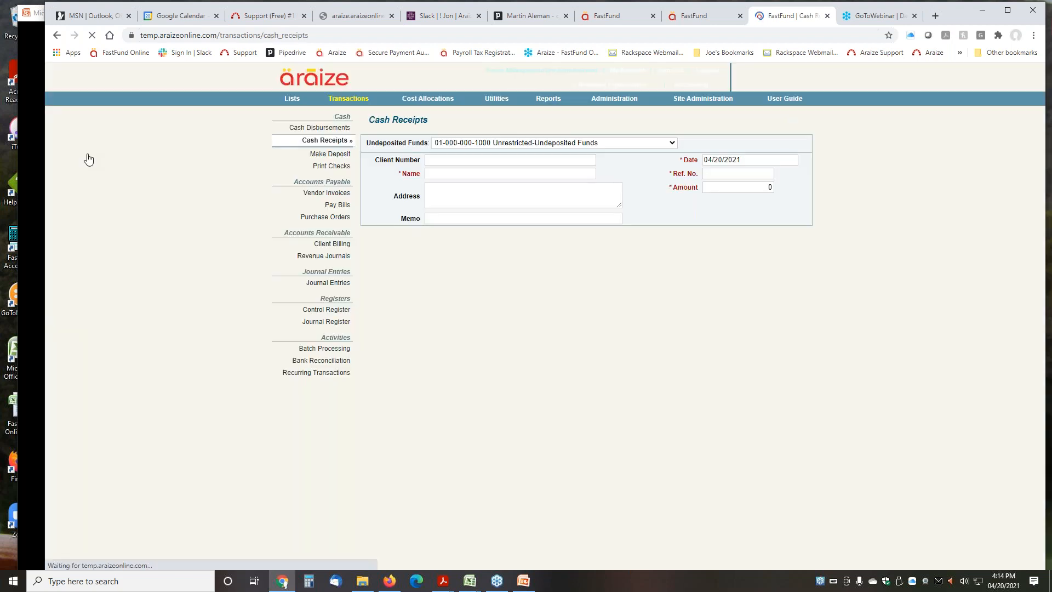
type("For")
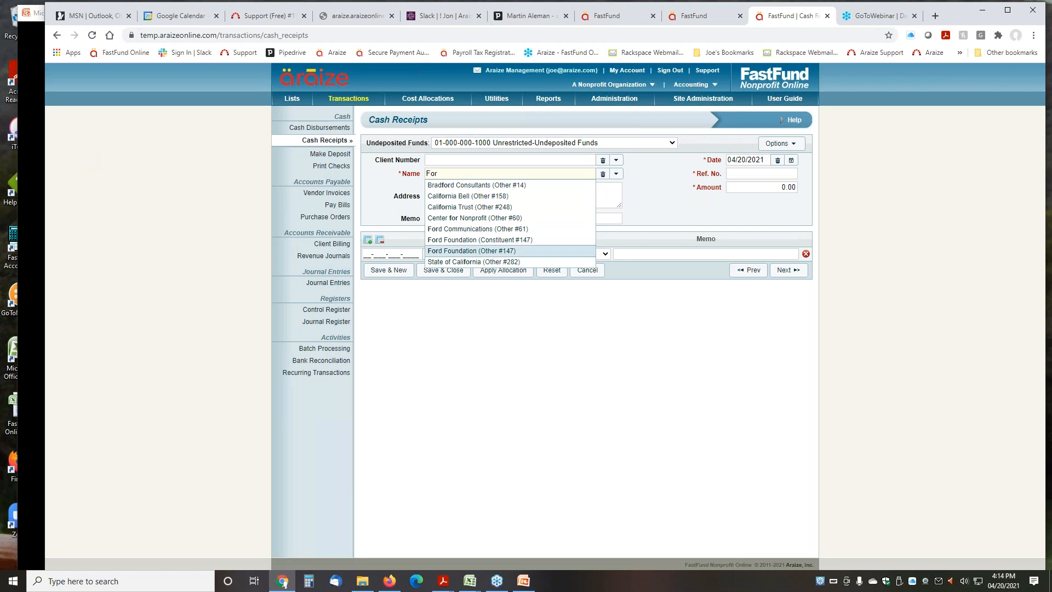
left_click(471, 250)
key("Tab")
type("121")
key("Tab")
type("2,500")
key("Tab")
type("01100100")
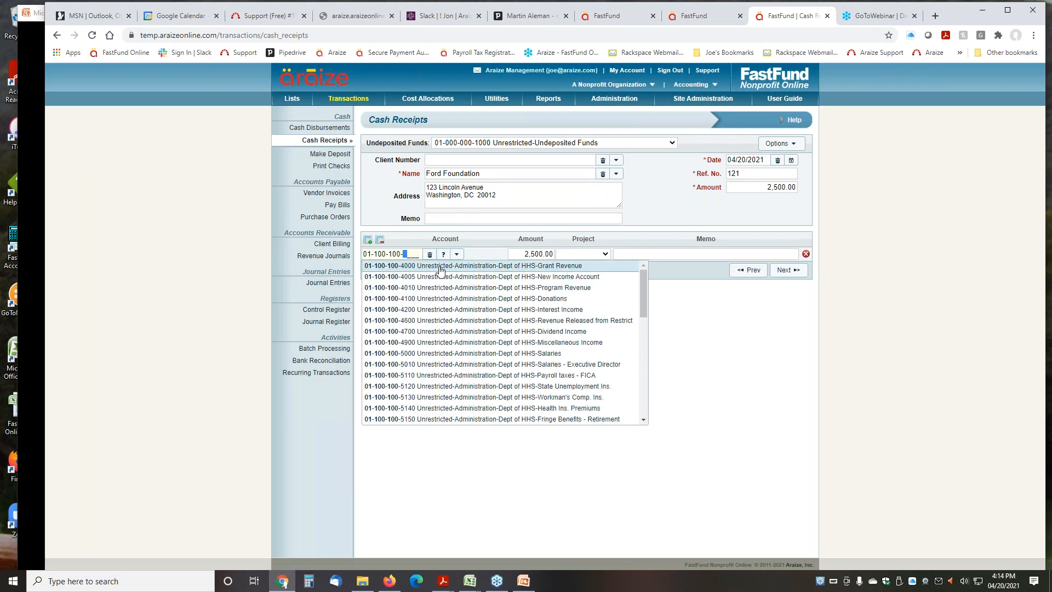
left_click(441, 267)
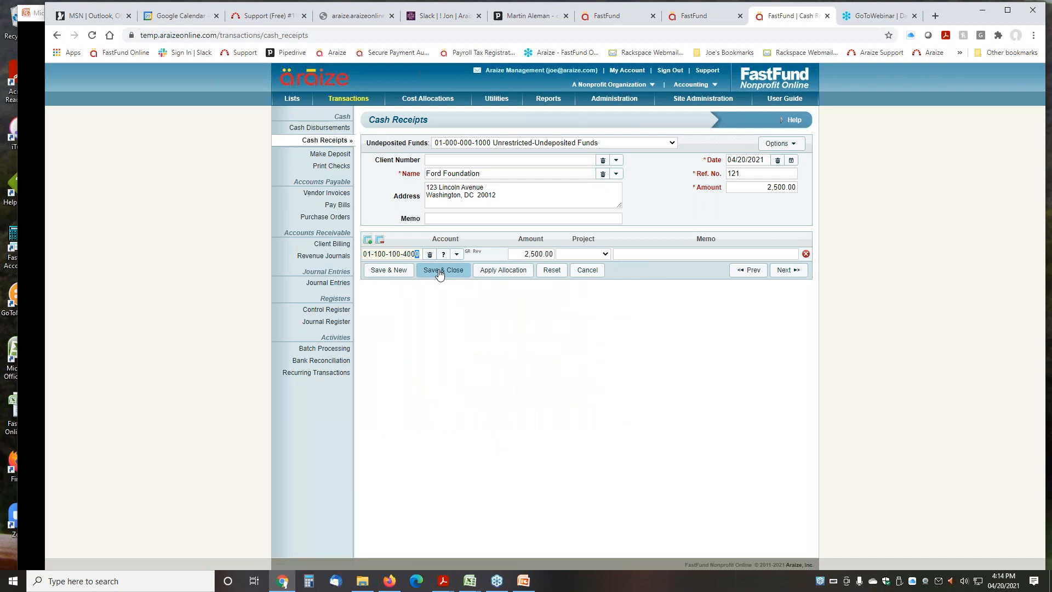
left_click(439, 271)
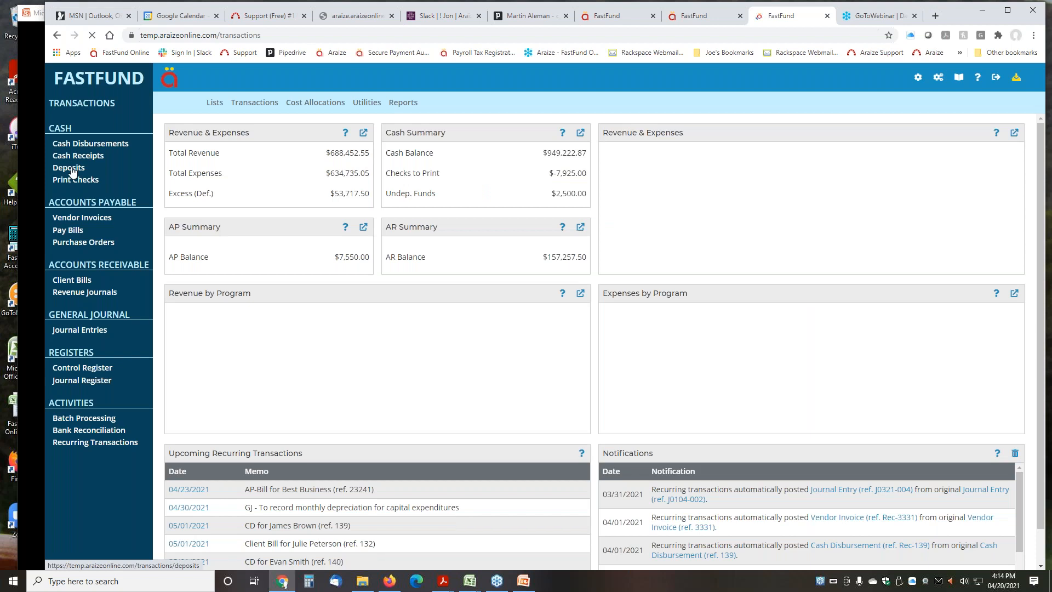
left_click(69, 168)
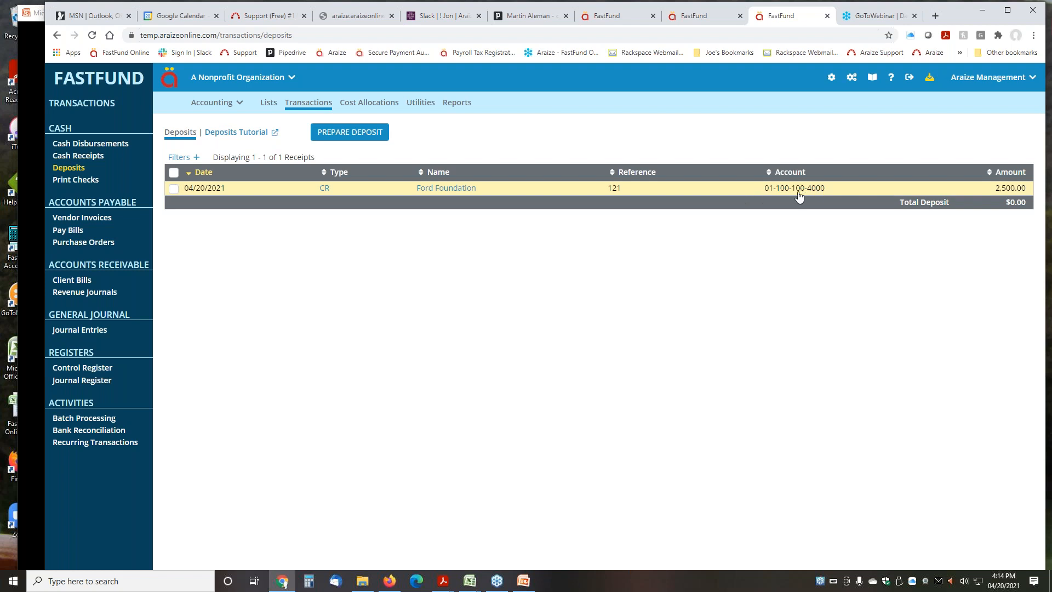
left_click(325, 190)
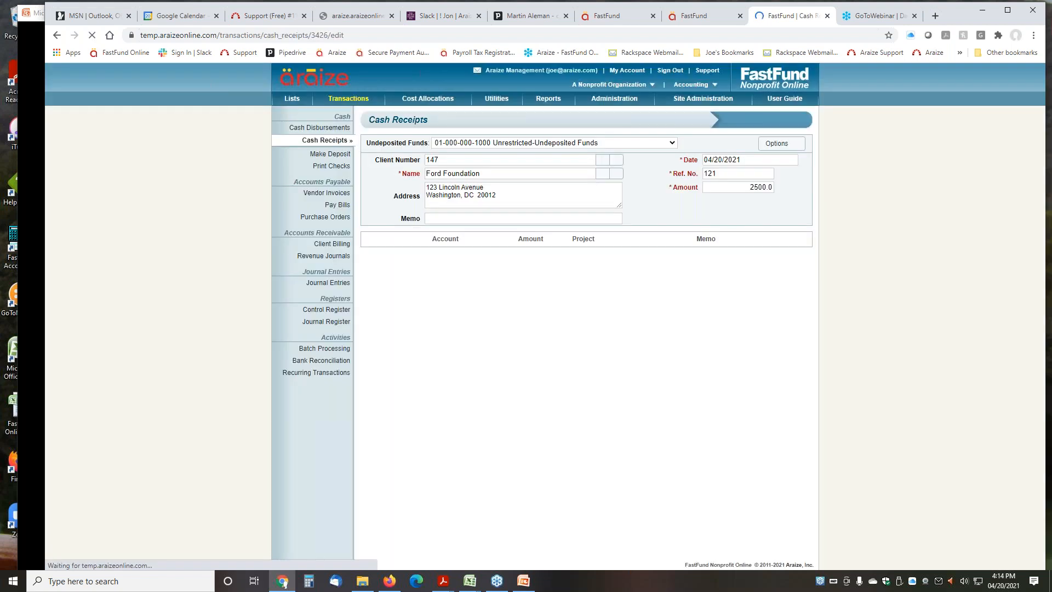
type("1250")
key("Tab")
key("Tab")
type("02100")
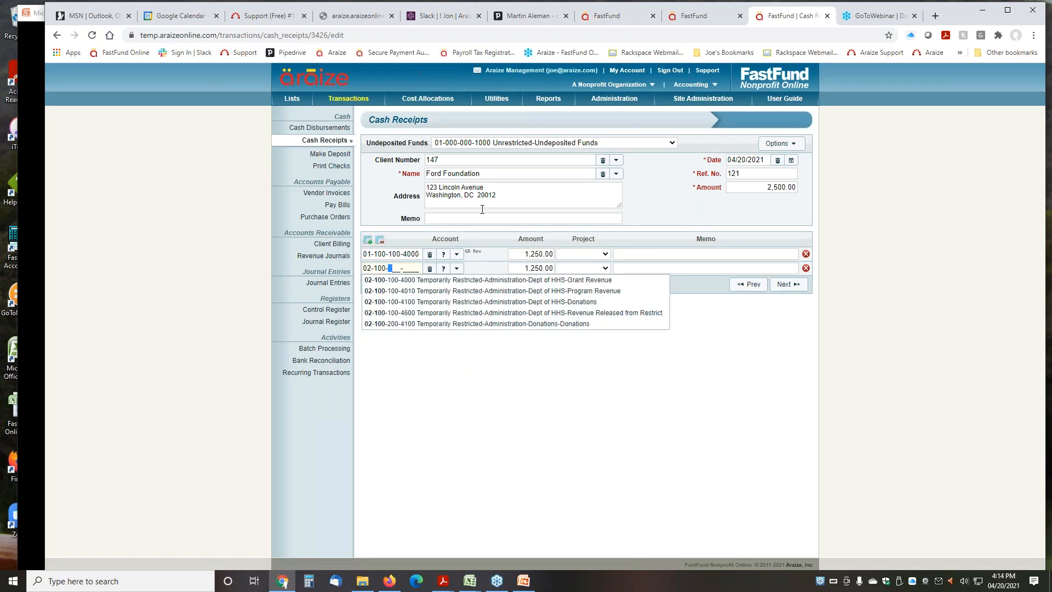
left_click(510, 279)
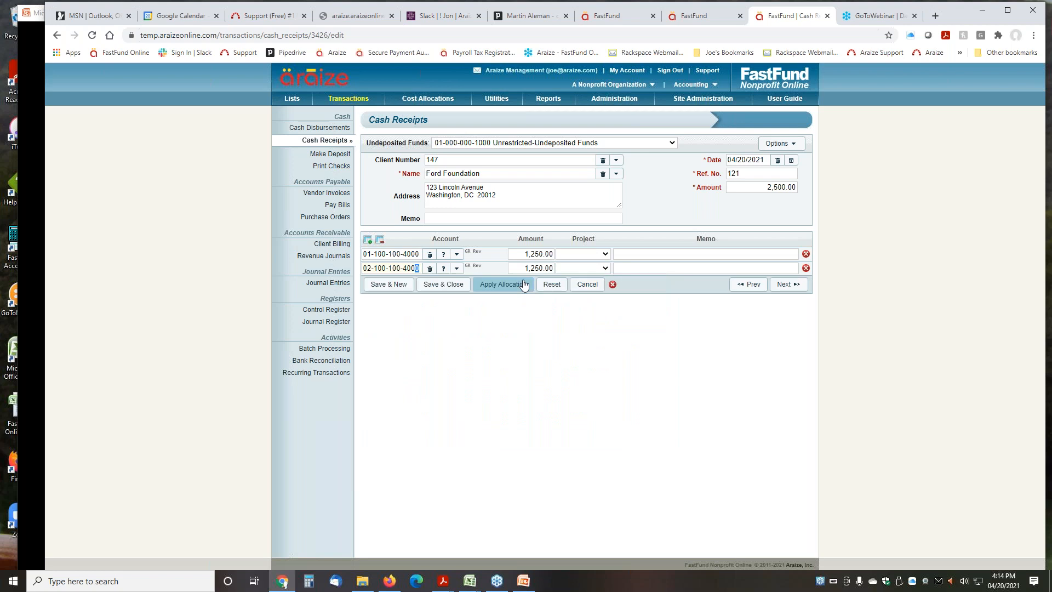
left_click(448, 289)
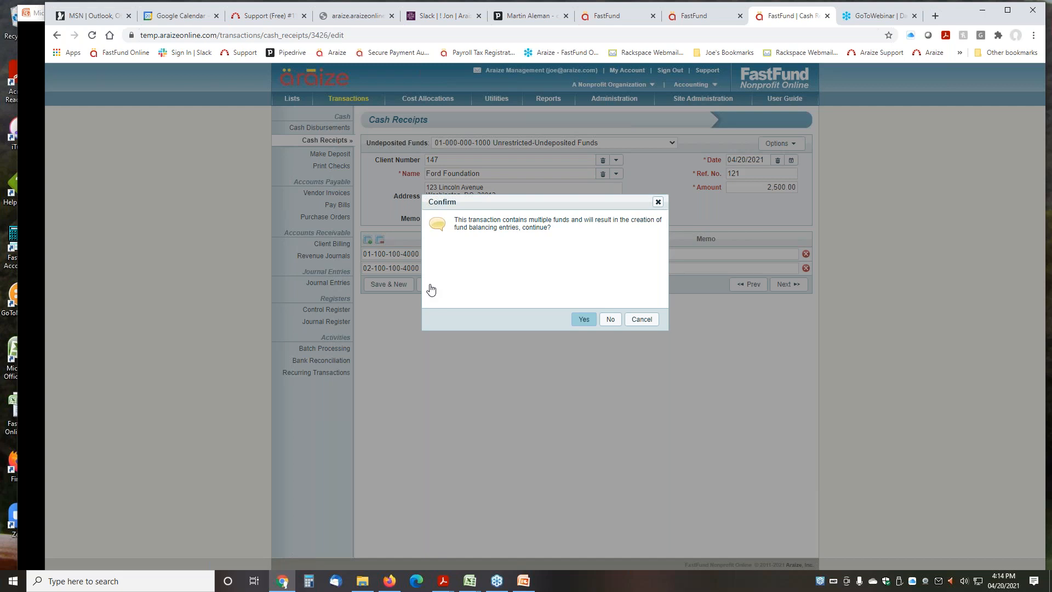
key("Return")
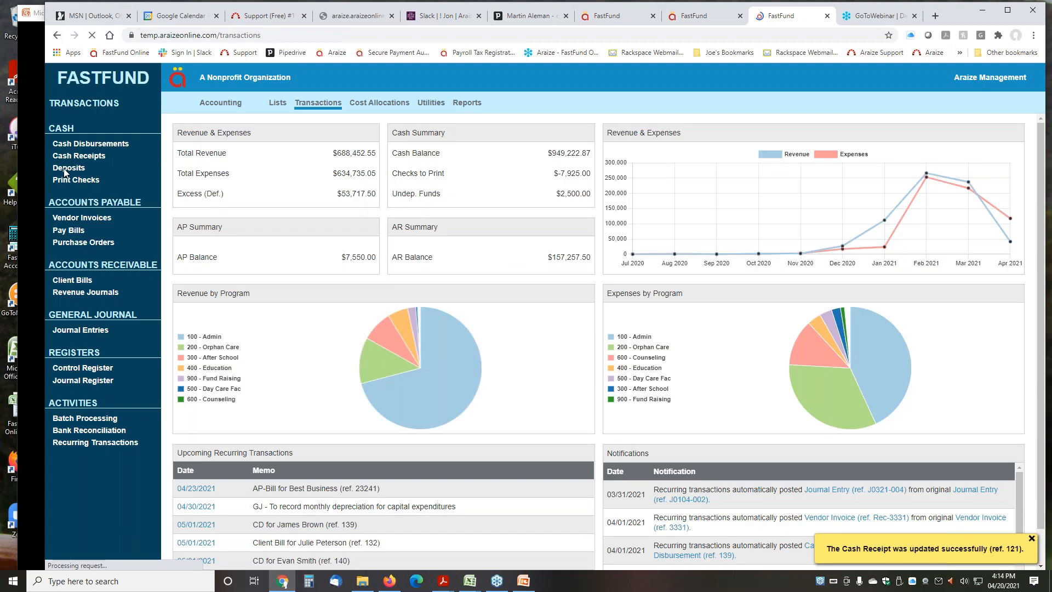
left_click(65, 170)
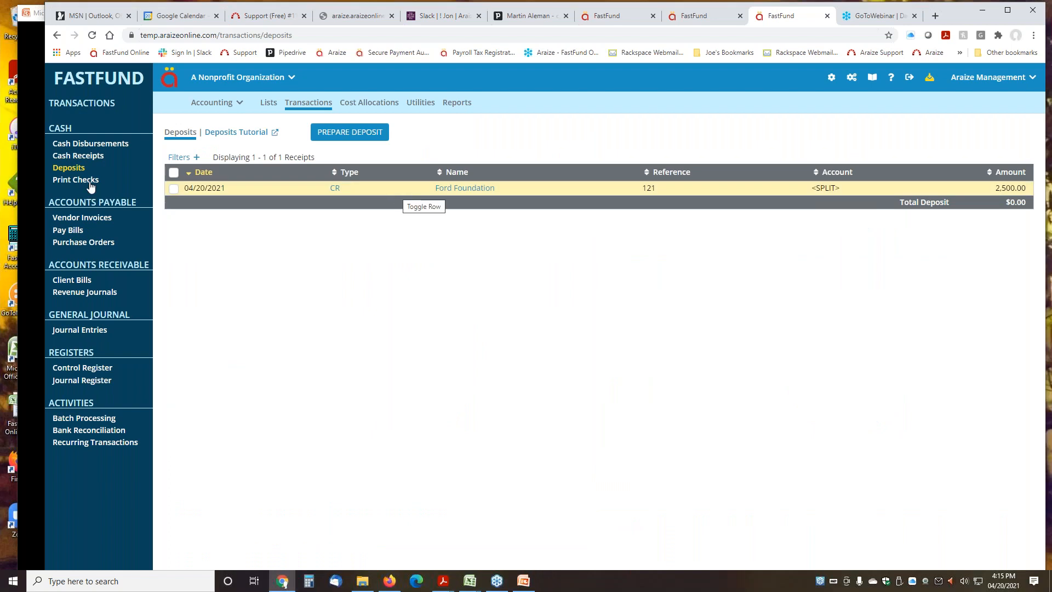
Step: For the individual vendor with the 575.00 AP balance, keep the 1099 Vendor flag enabled, choose Nonemployee Compensation as 1099 category, and save
left_click(268, 102)
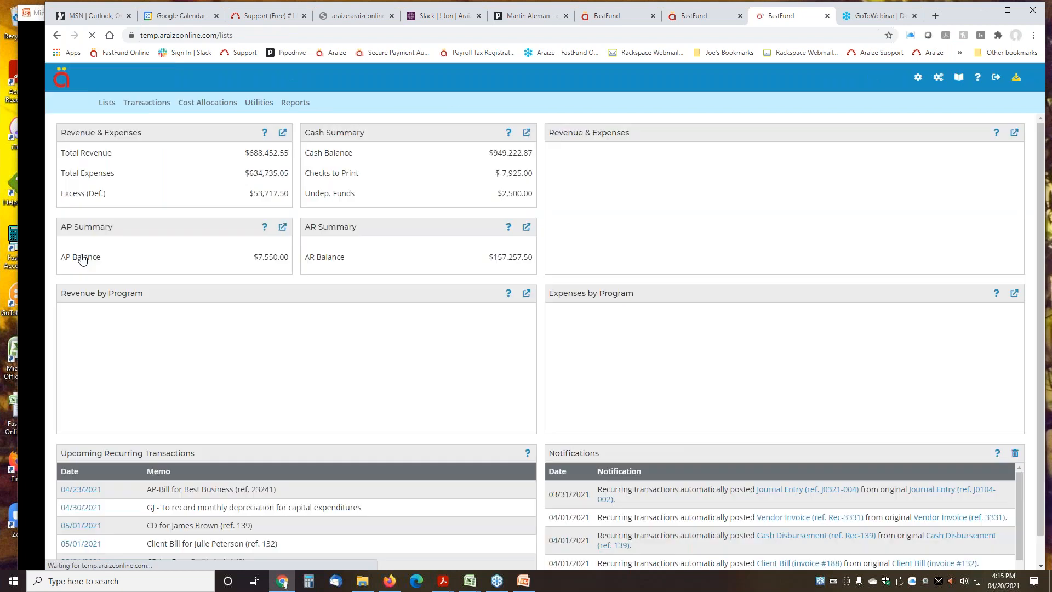
left_click(65, 208)
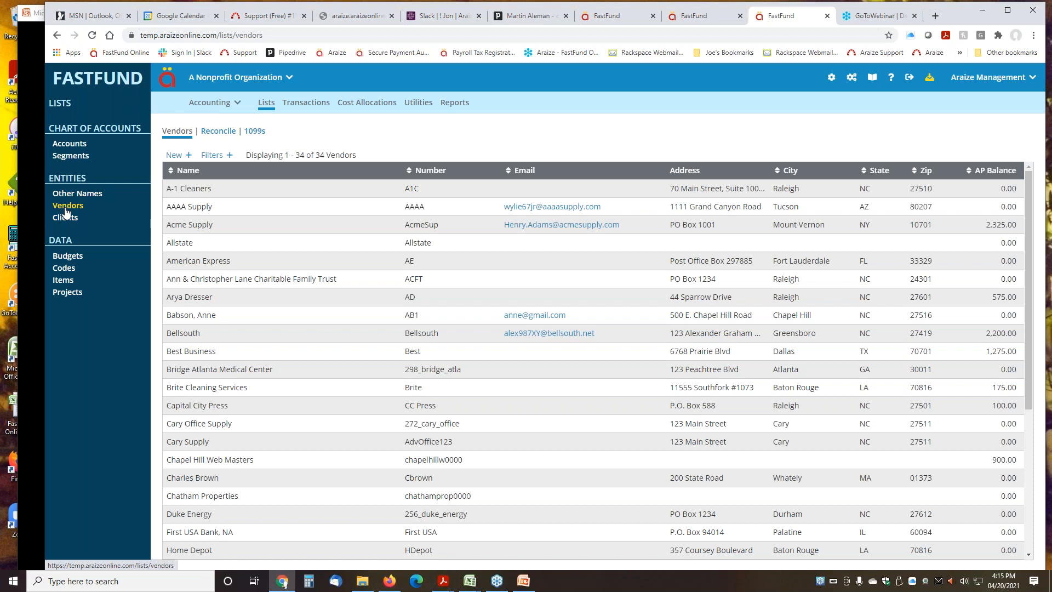
left_click(191, 299)
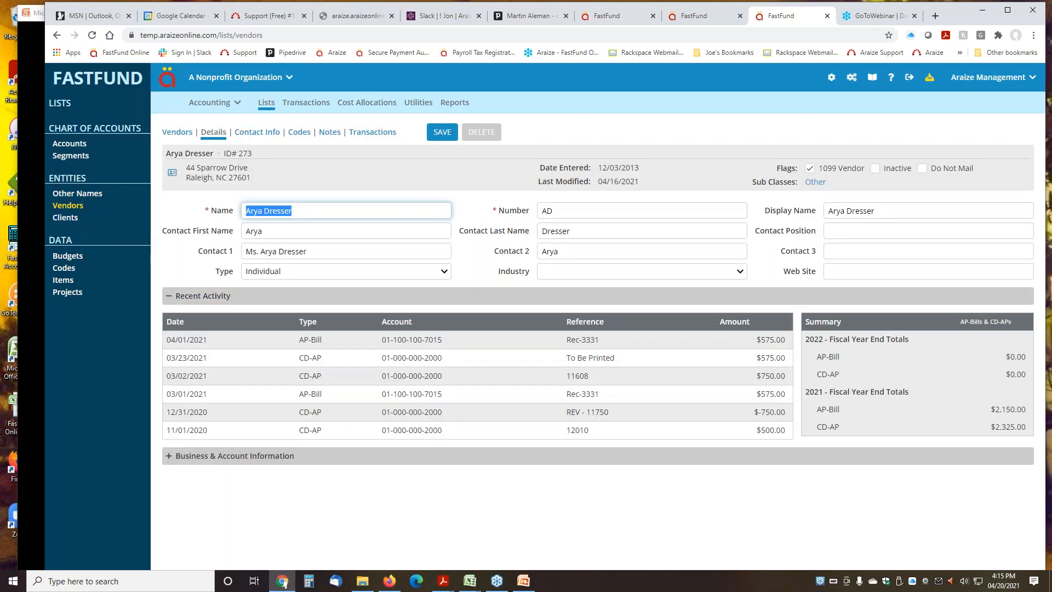
left_click(810, 169)
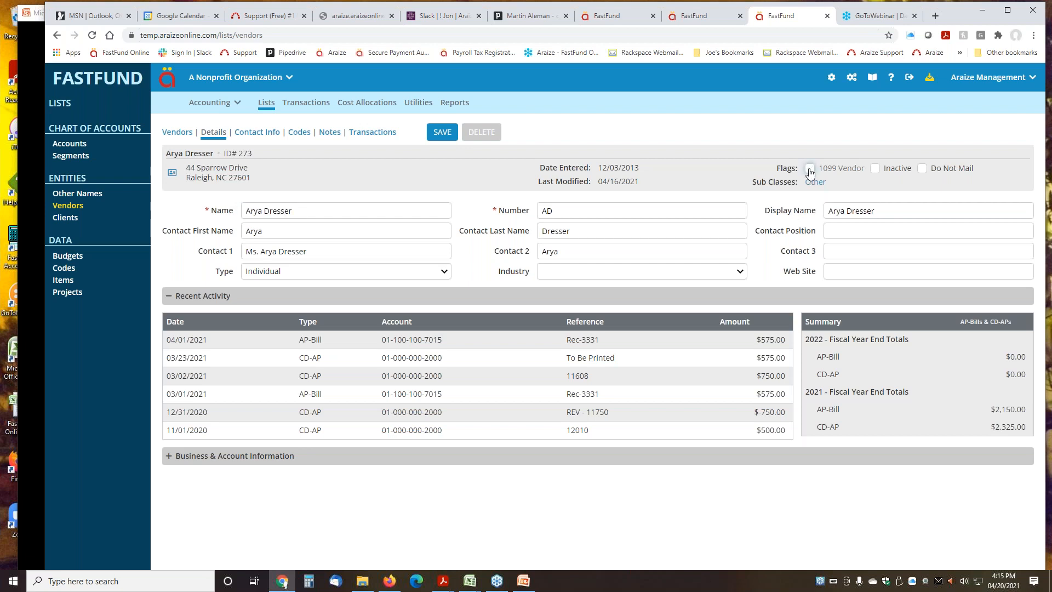
left_click(270, 456)
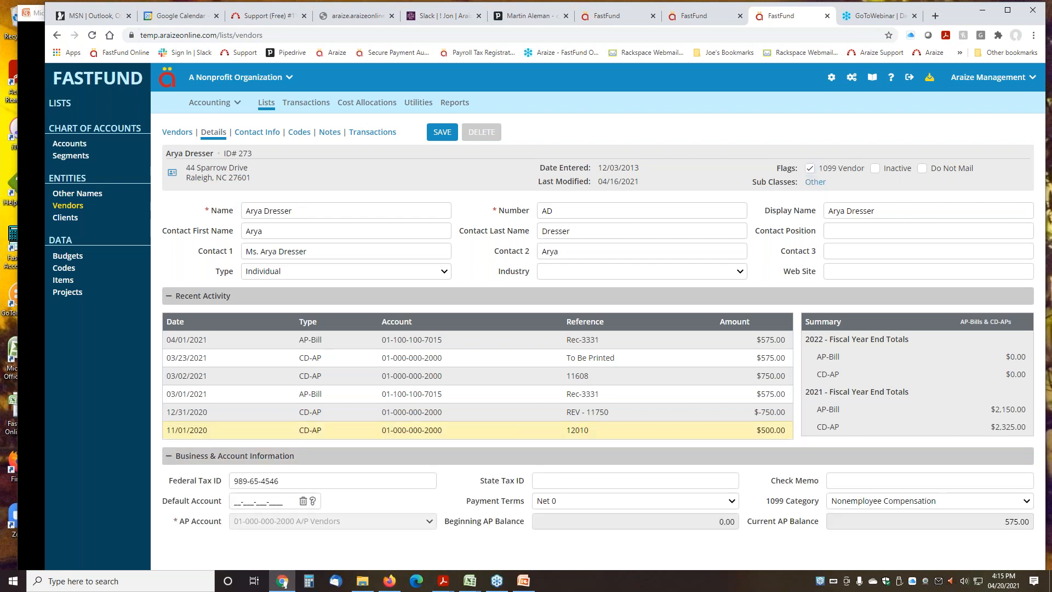
left_click(882, 505)
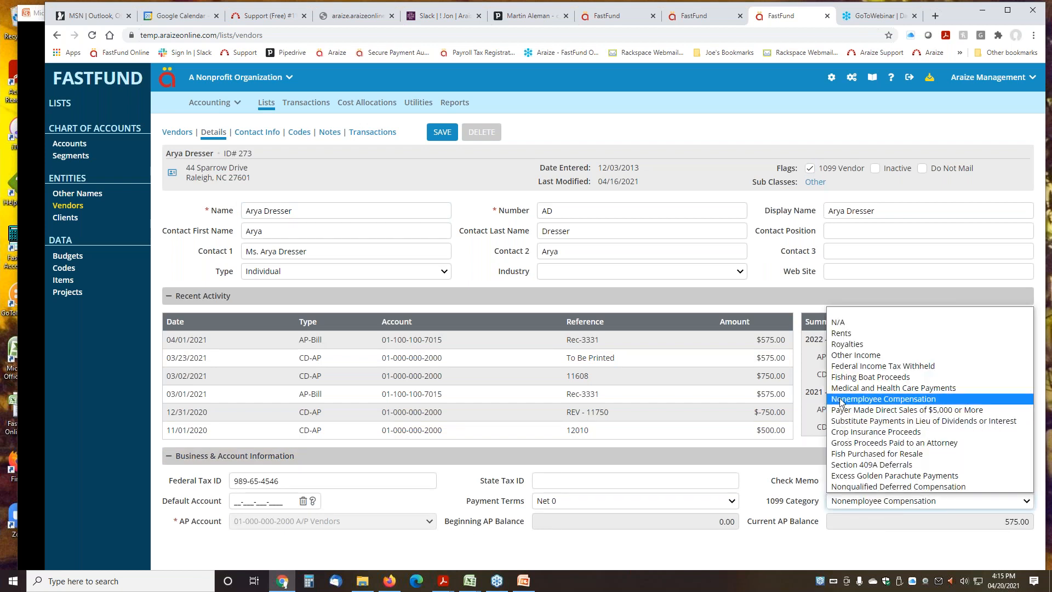
left_click(883, 399)
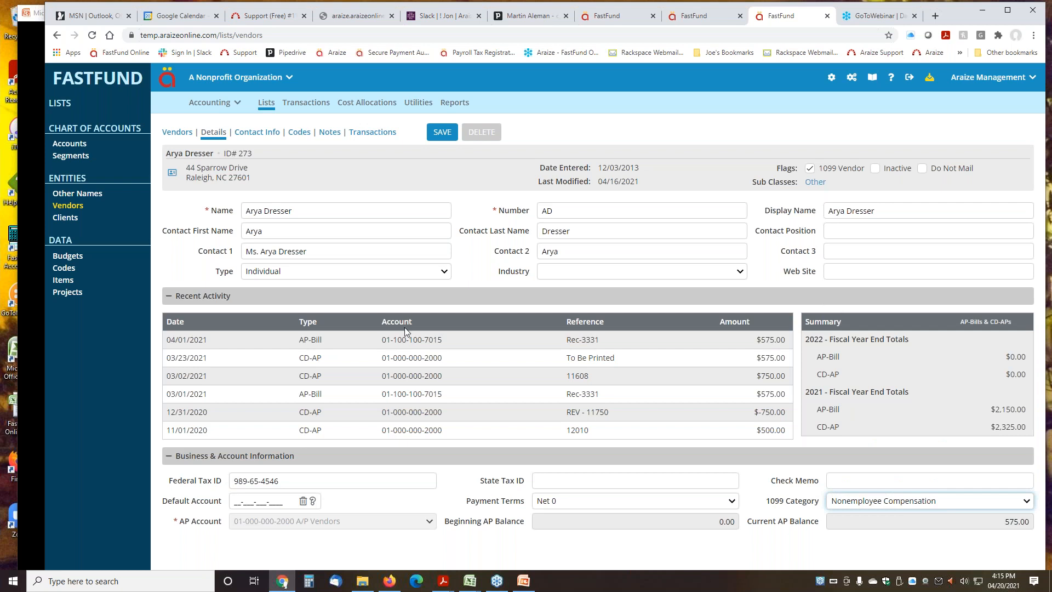
left_click(434, 132)
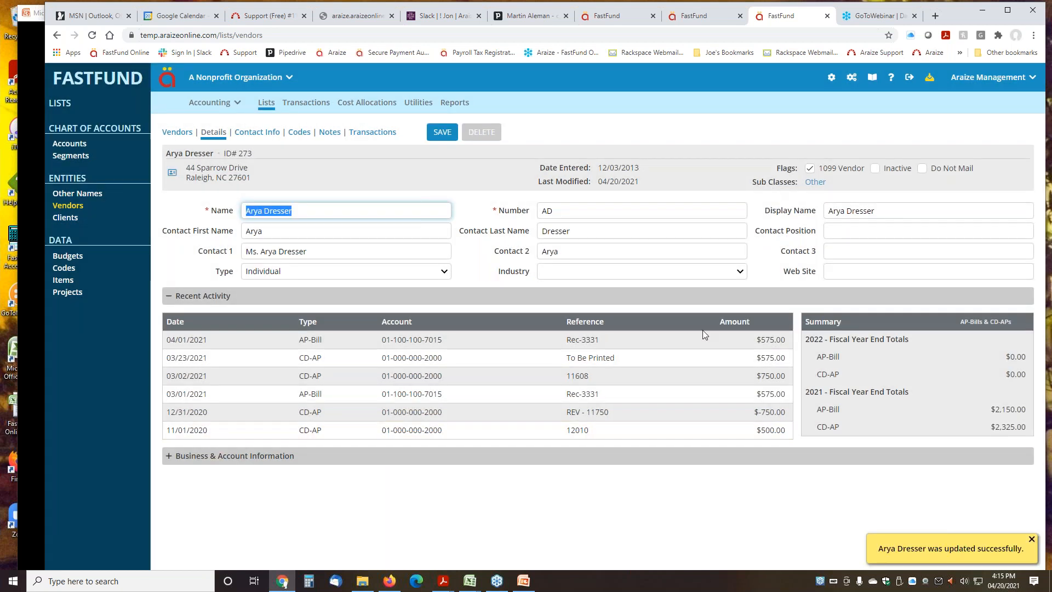
Step: Open the vendor's 04/15/2021 note holding the W9 copy and remove its attached PDF
left_click(330, 134)
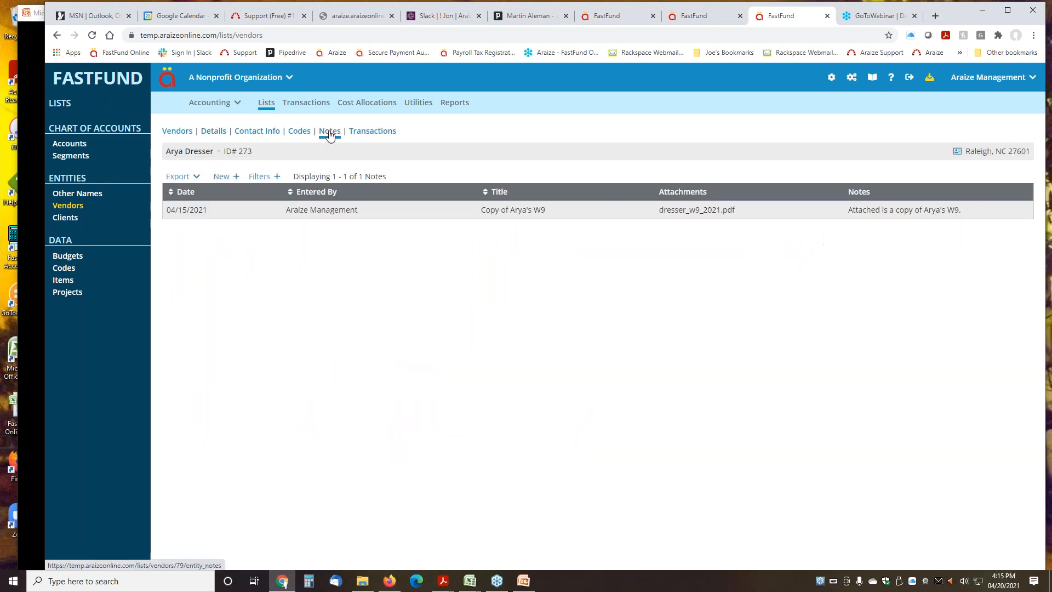
left_click(177, 215)
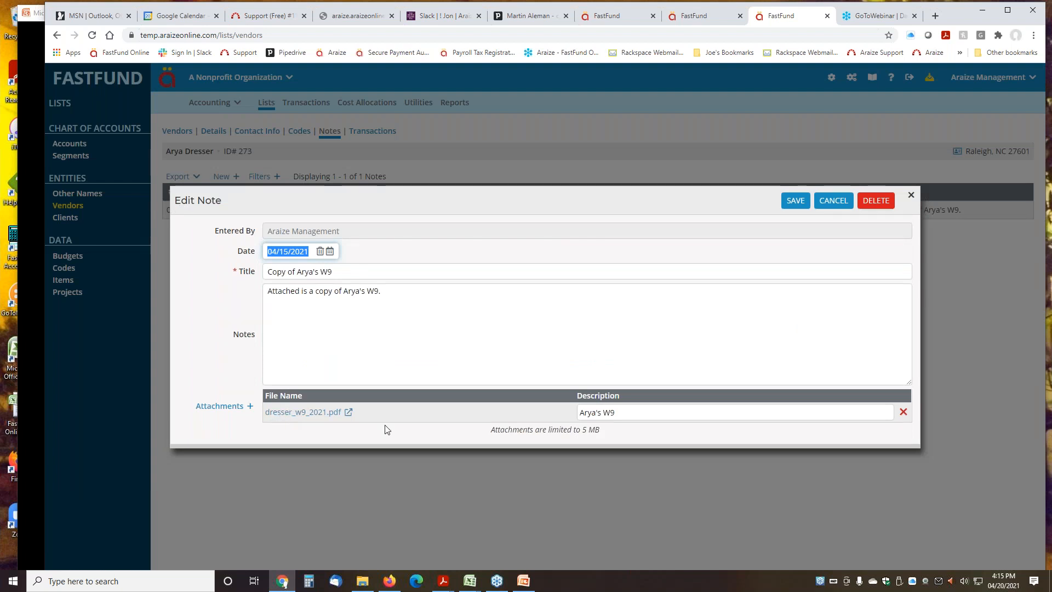
left_click(903, 412)
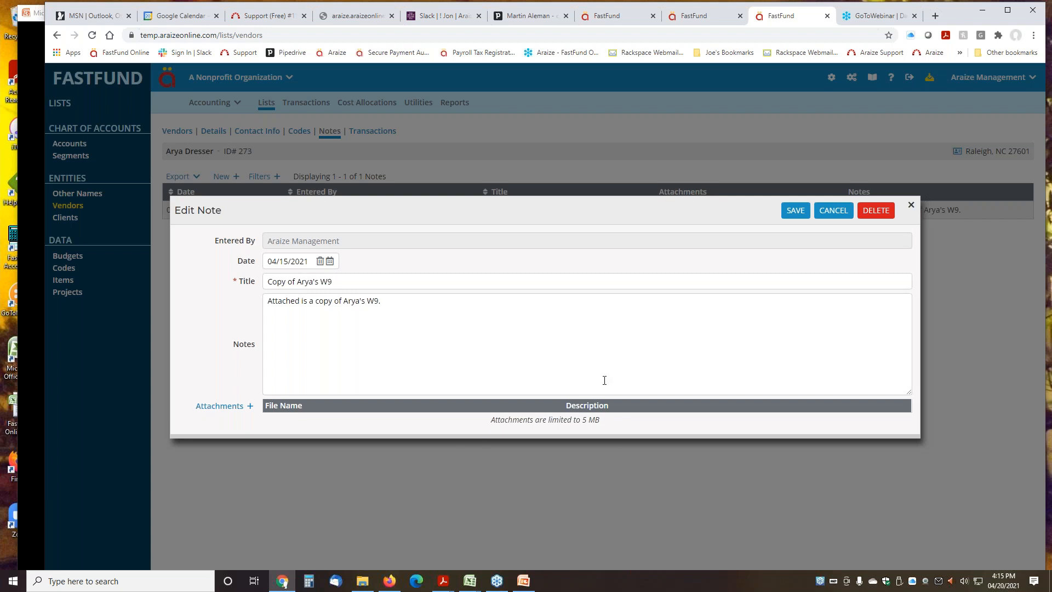
Step: Attach the vendor's 2021 W9 PDF from Downloads with a description naming it as their W9, save the note, and recheck it
left_click(219, 408)
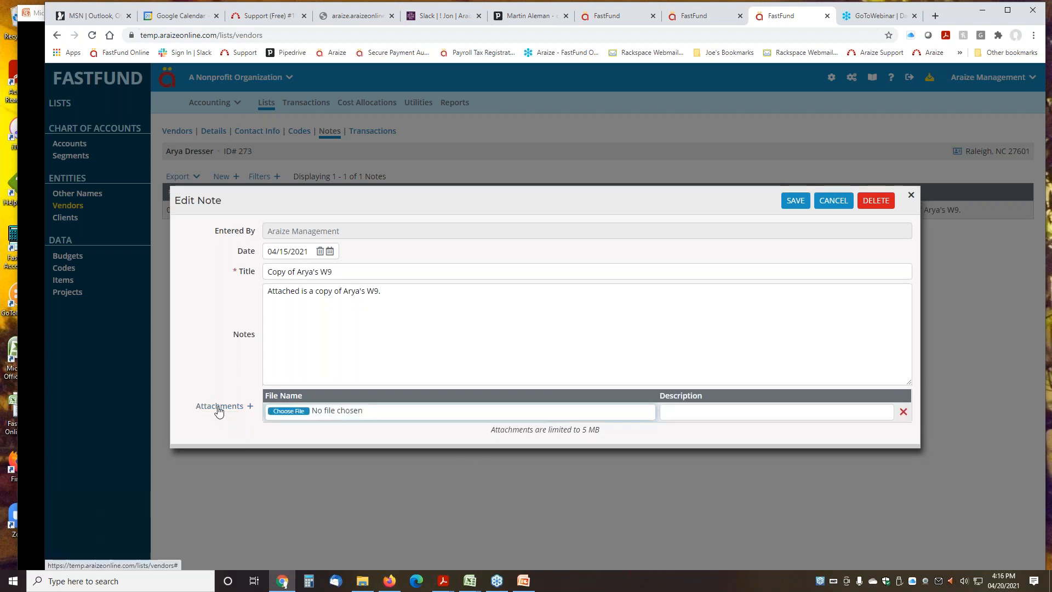
left_click(279, 411)
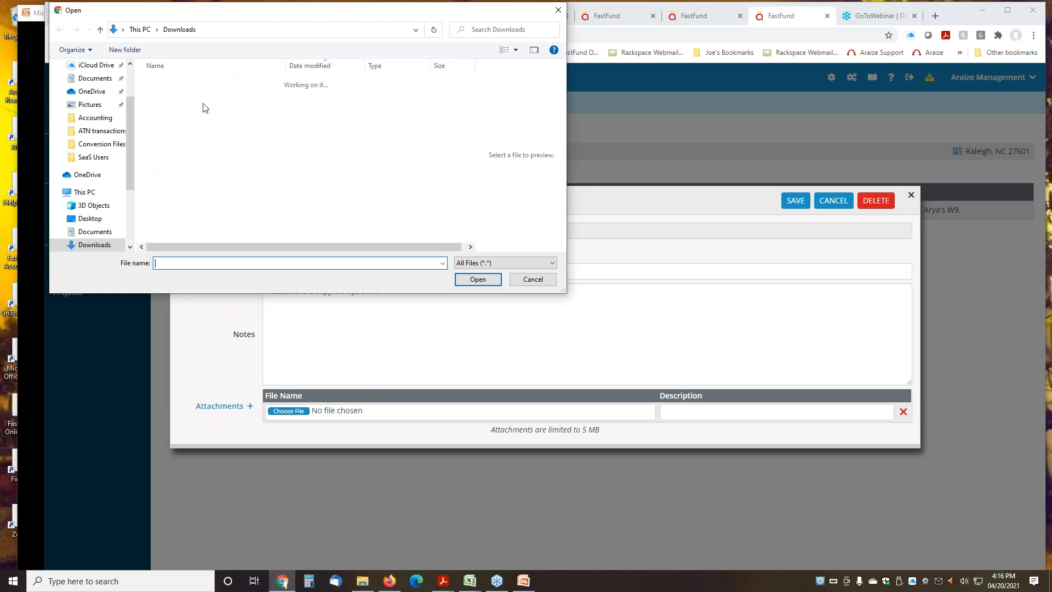
scroll(184, 214, "down", 2)
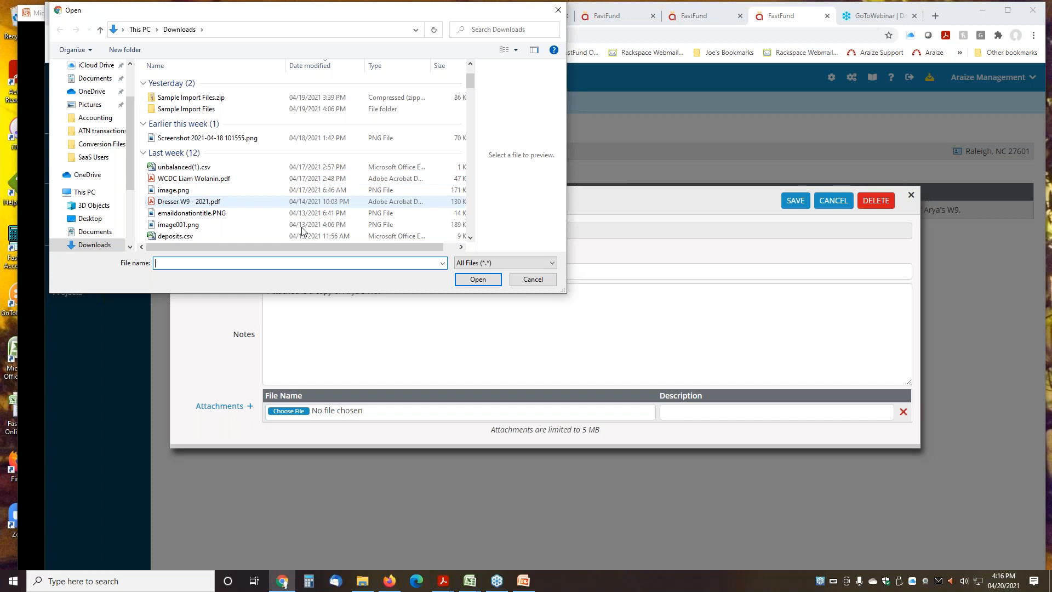
left_click(302, 201)
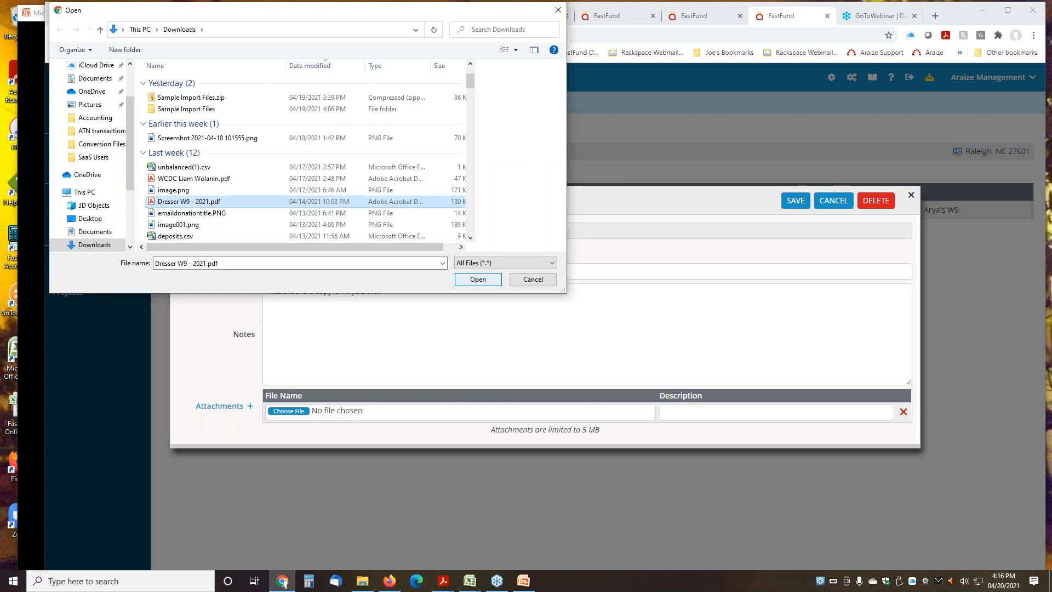
left_click(478, 279)
left_click(776, 412)
type("Arya")
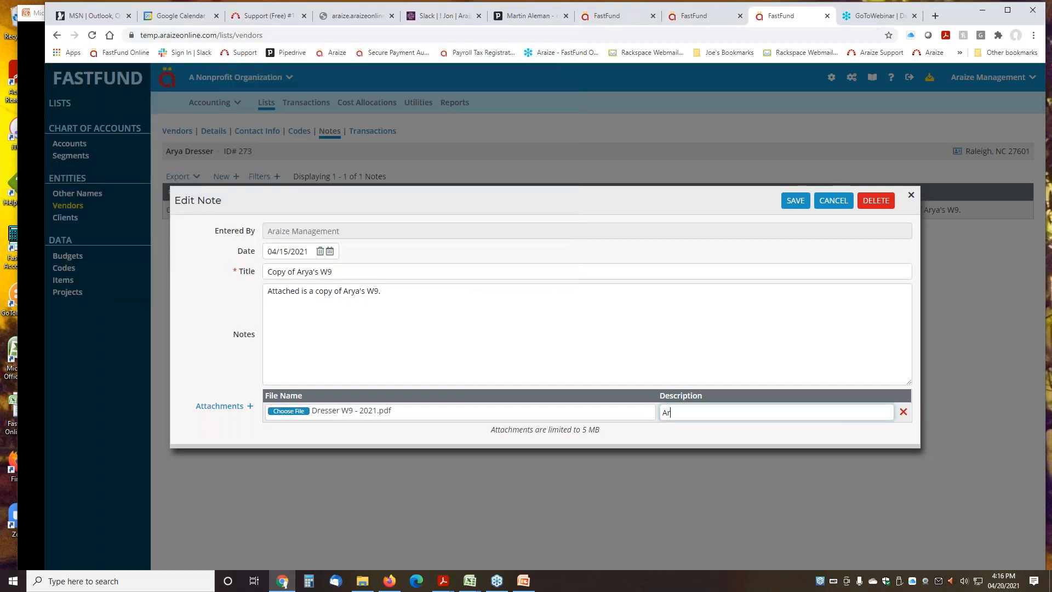
type("'s W9")
left_click(796, 201)
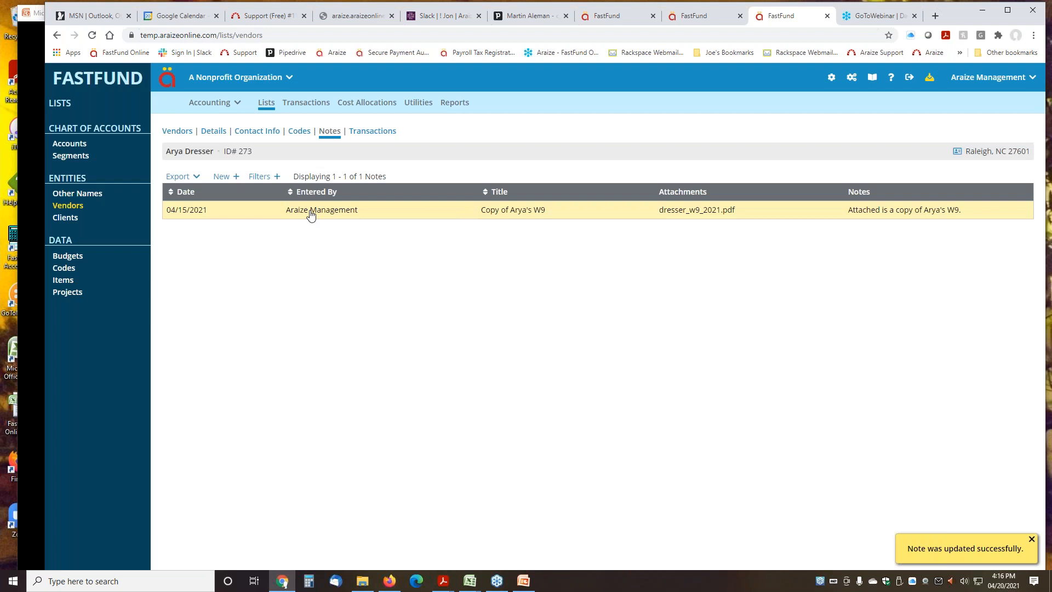
left_click(311, 214)
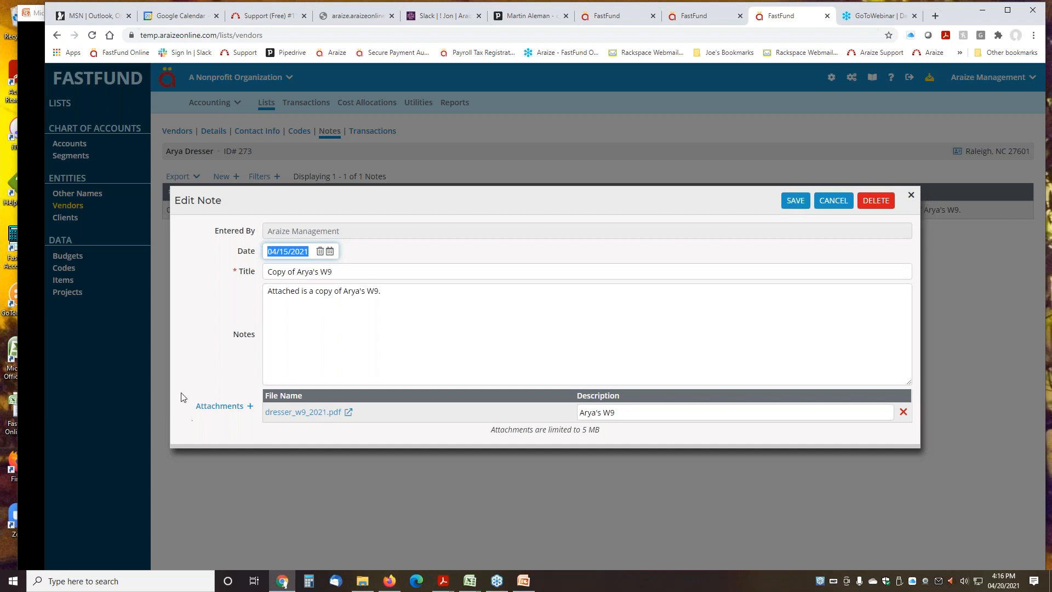
left_click(794, 202)
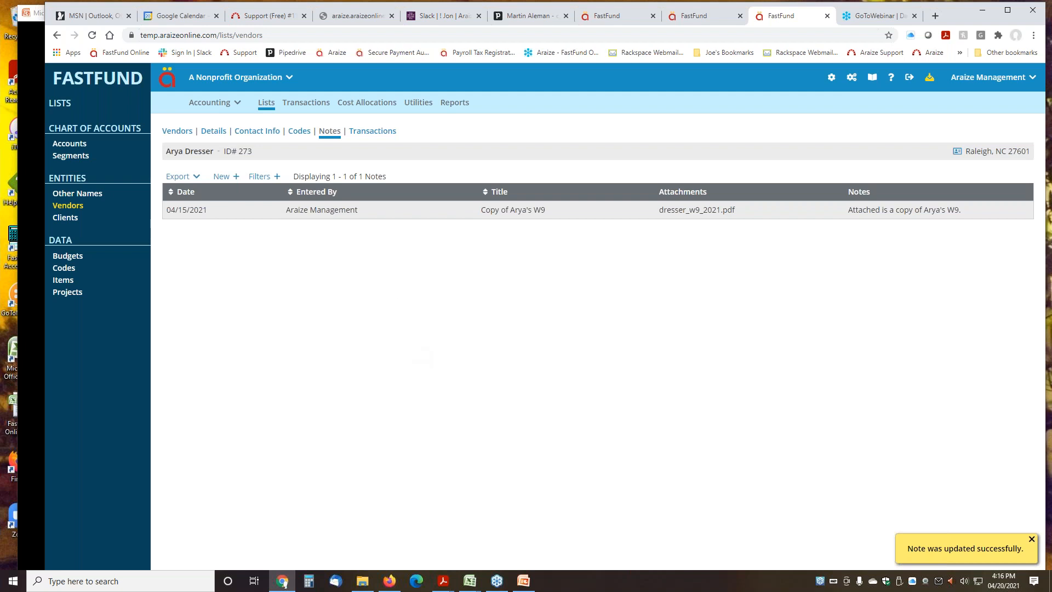
Step: Leave the vendor's notes and open the transactions area
left_click(299, 107)
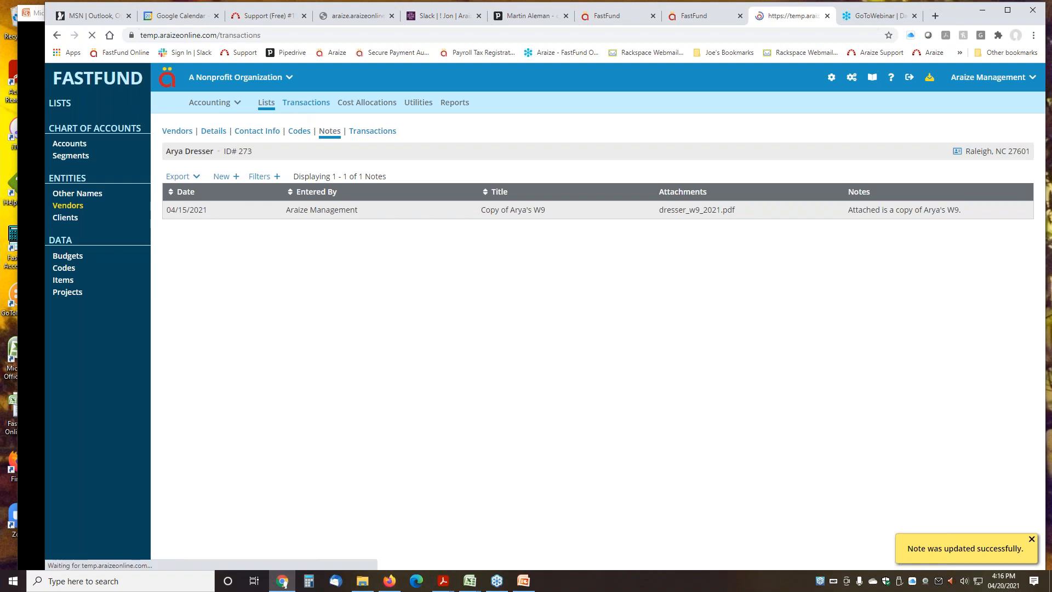